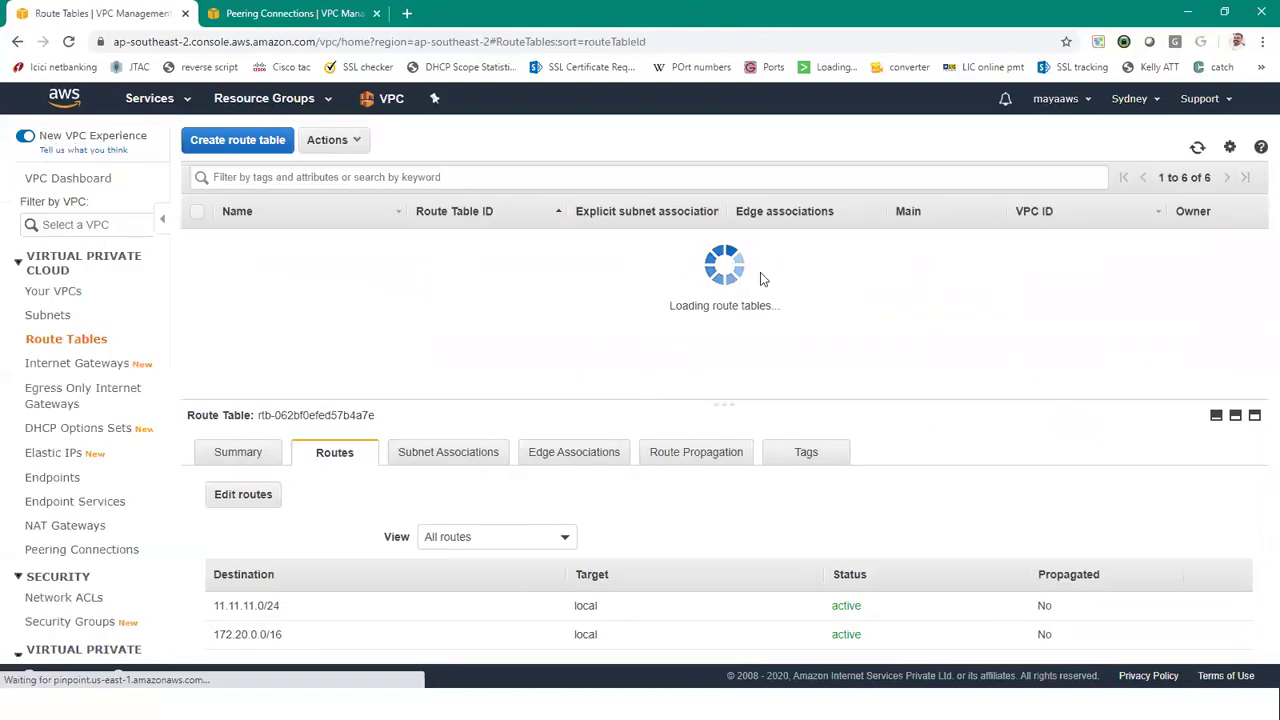
Associate the public subnet 172.20.1.0/24 with the Public subnet route table and save the association
left_click(464, 458)
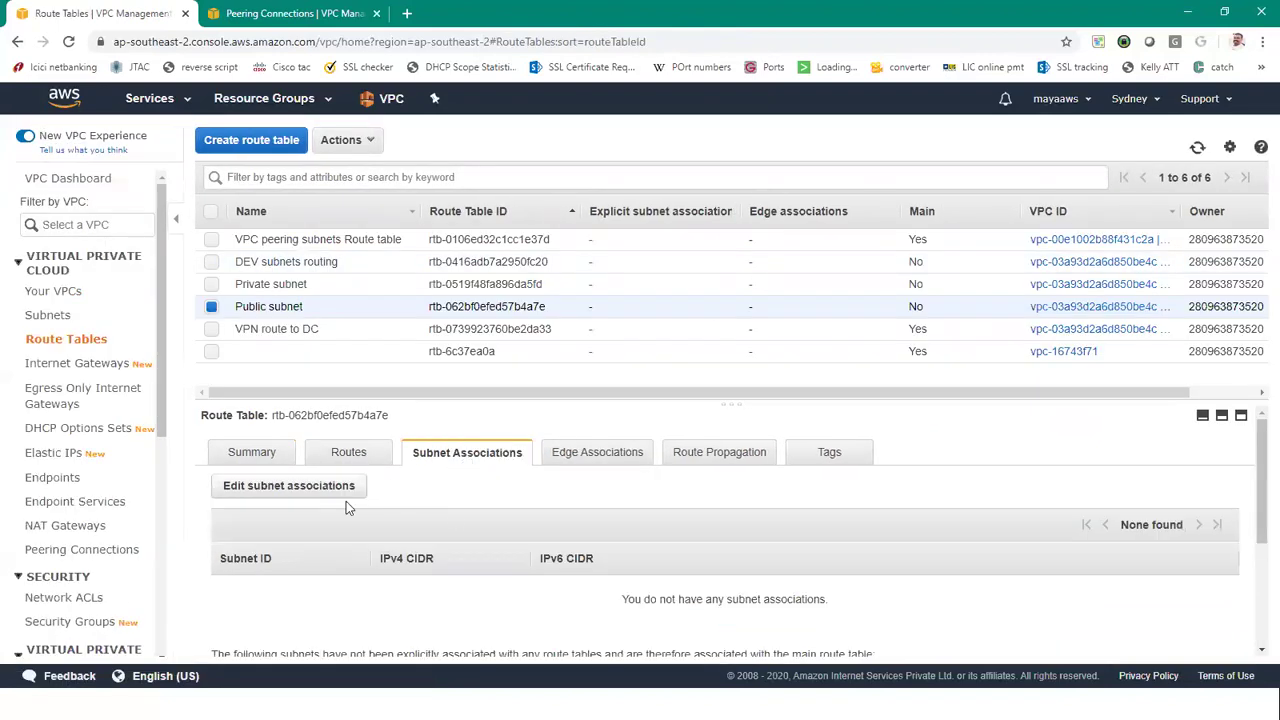
left_click(294, 488)
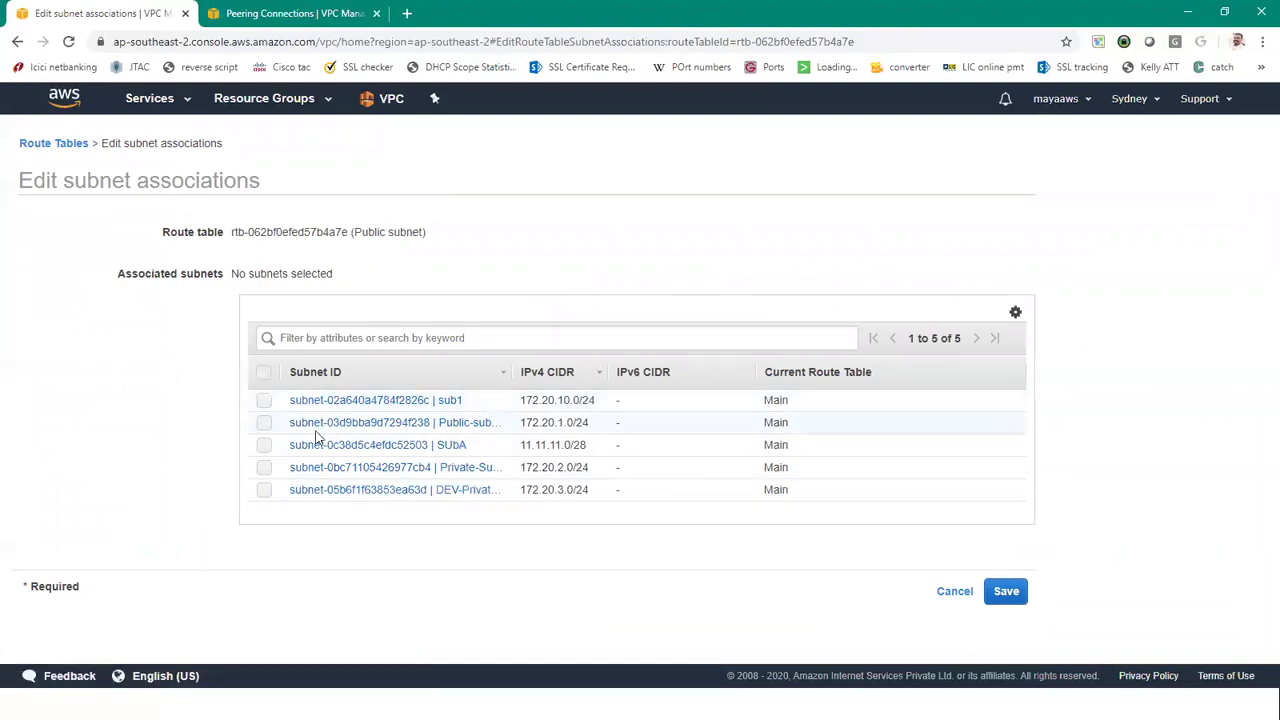
left_click(264, 424)
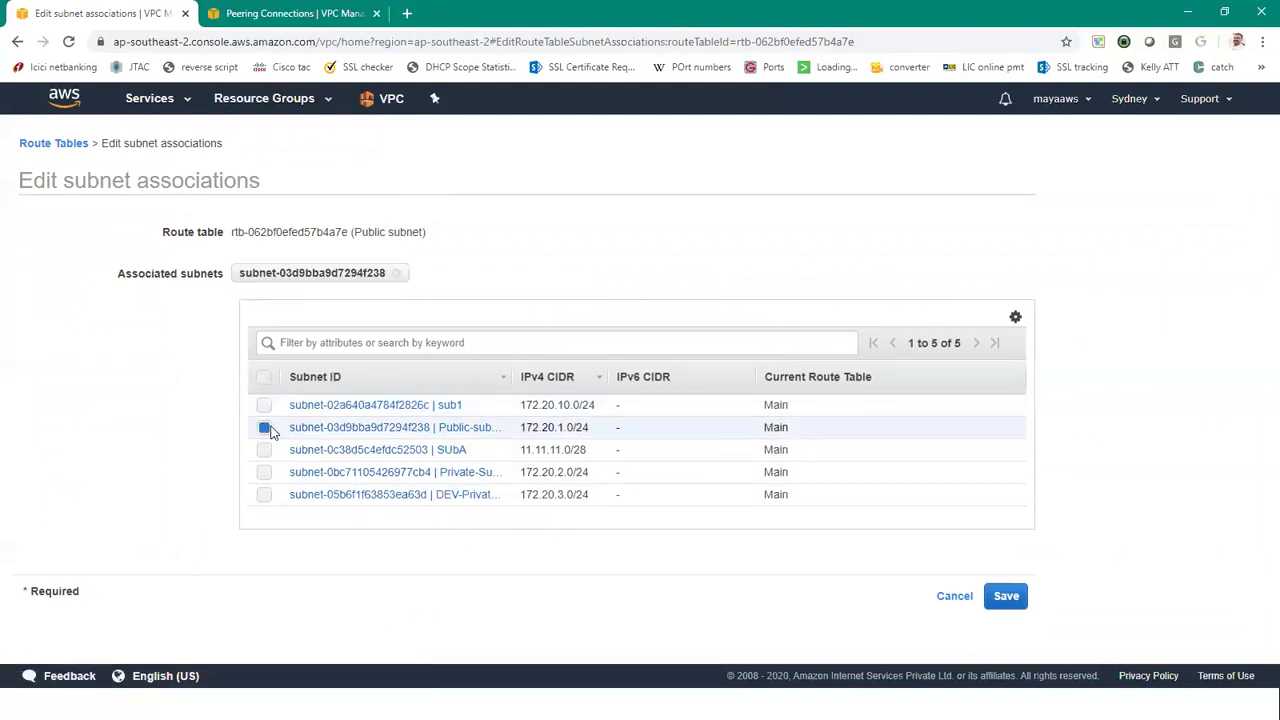
left_click(1005, 595)
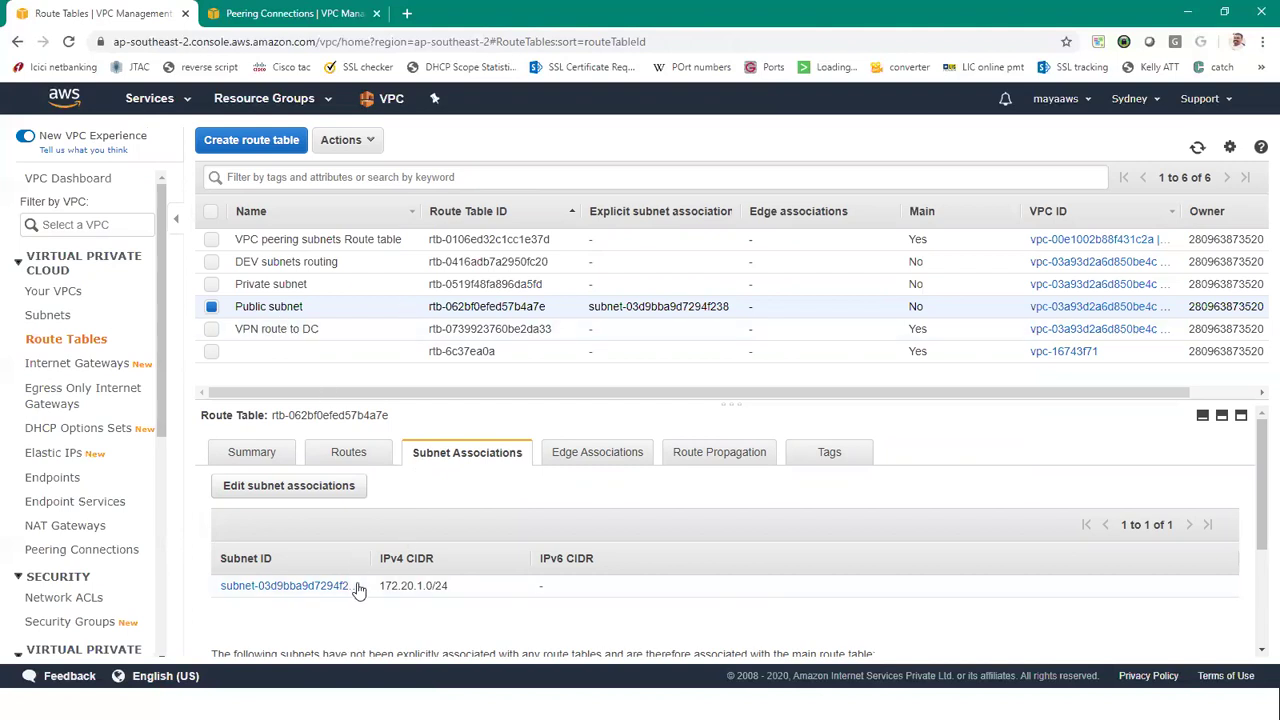
Review the Public subnet route table's routes, subnet associations, edge associations, route propagation and summary
left_click(355, 455)
scroll(318, 628, "down", 1)
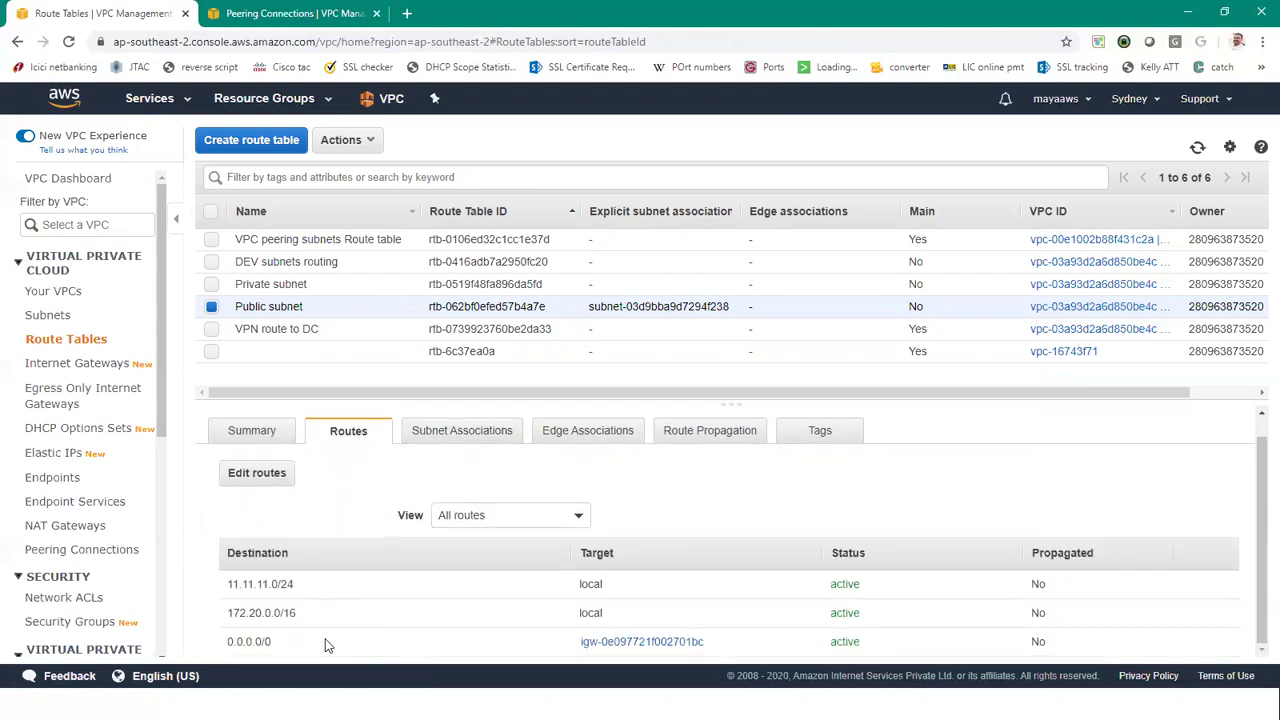
left_click(468, 436)
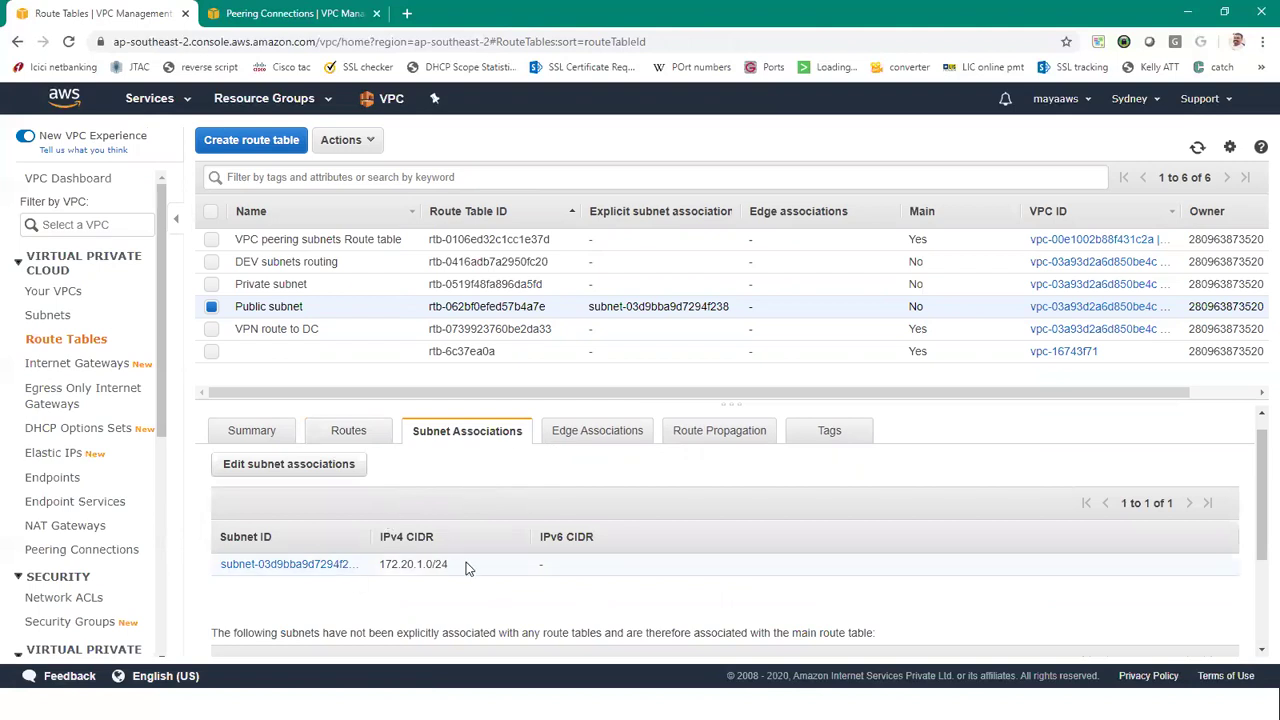
left_click(599, 436)
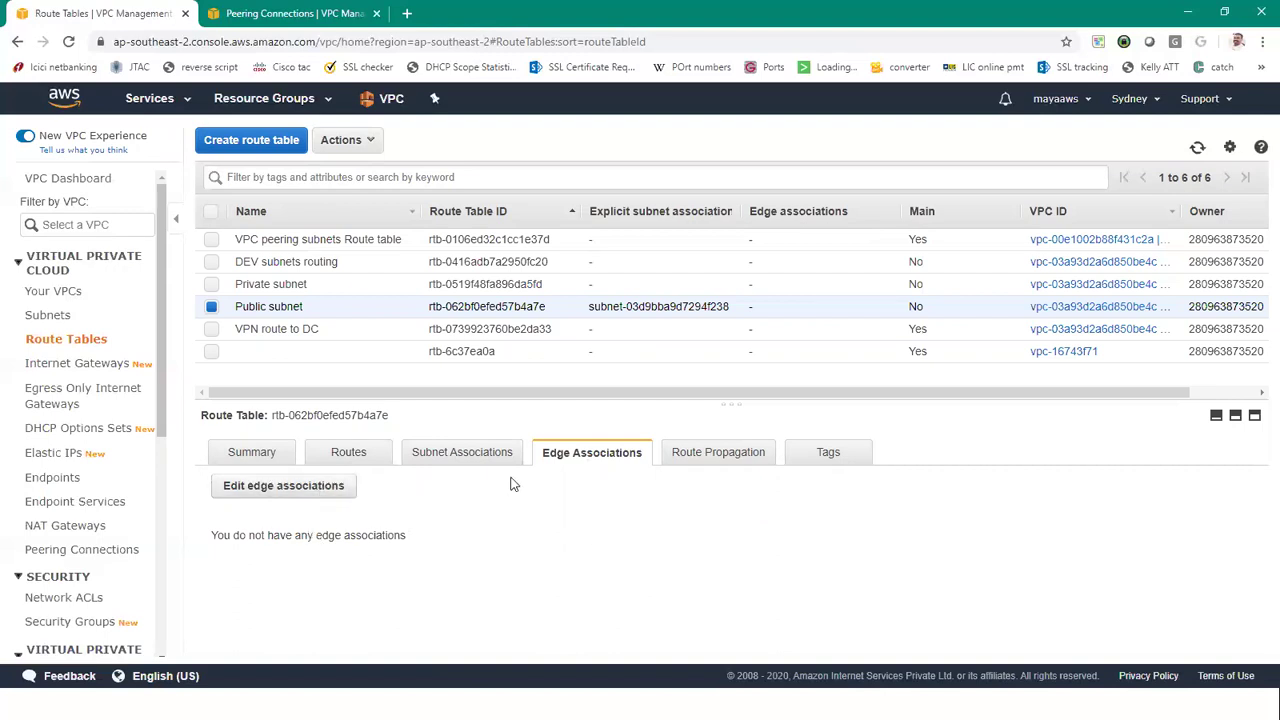
left_click(718, 456)
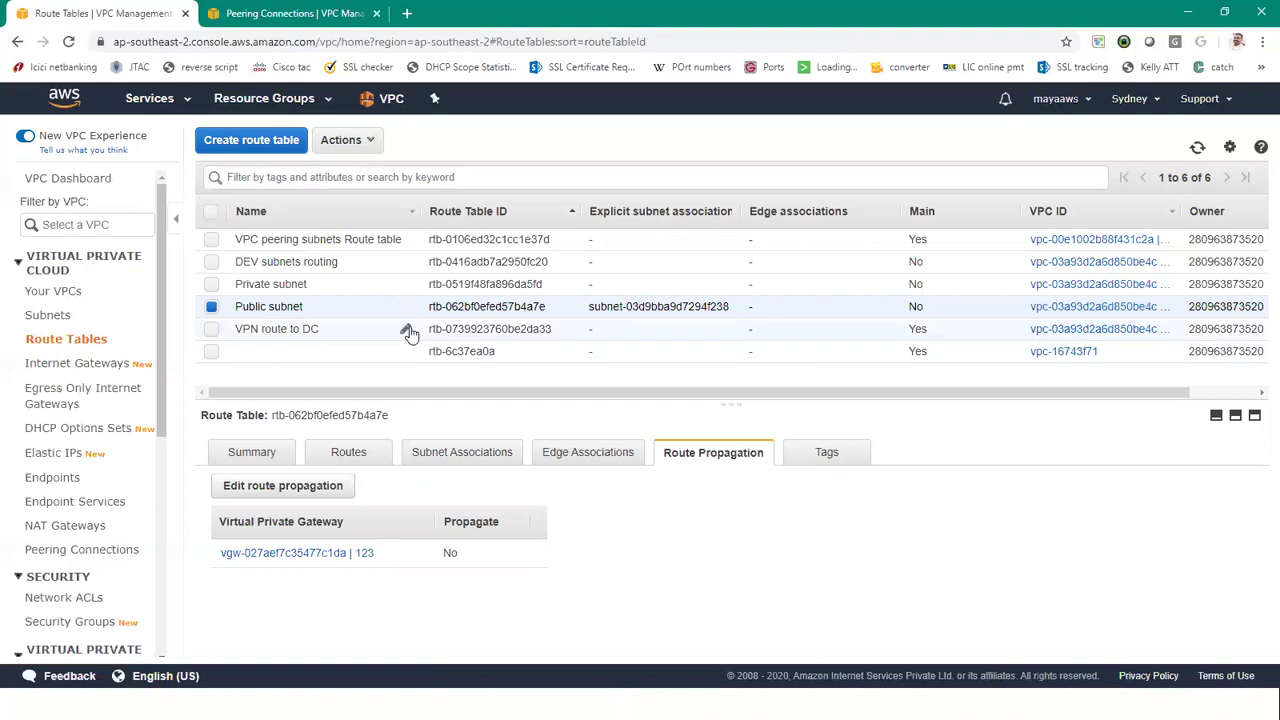
left_click(245, 454)
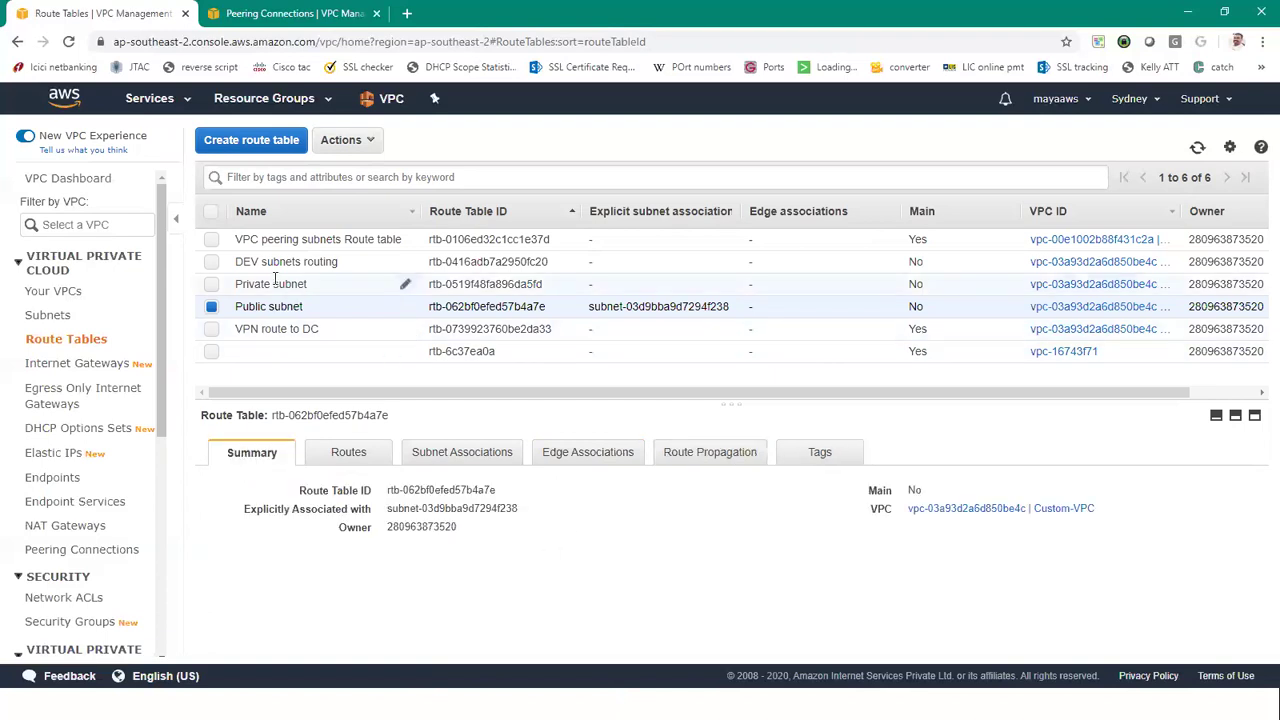
Check the exercise list, remove the 0.0.0.0/0 route from the Private subnet route table, and save the routes
left_click(278, 284)
key("alt+Tab")
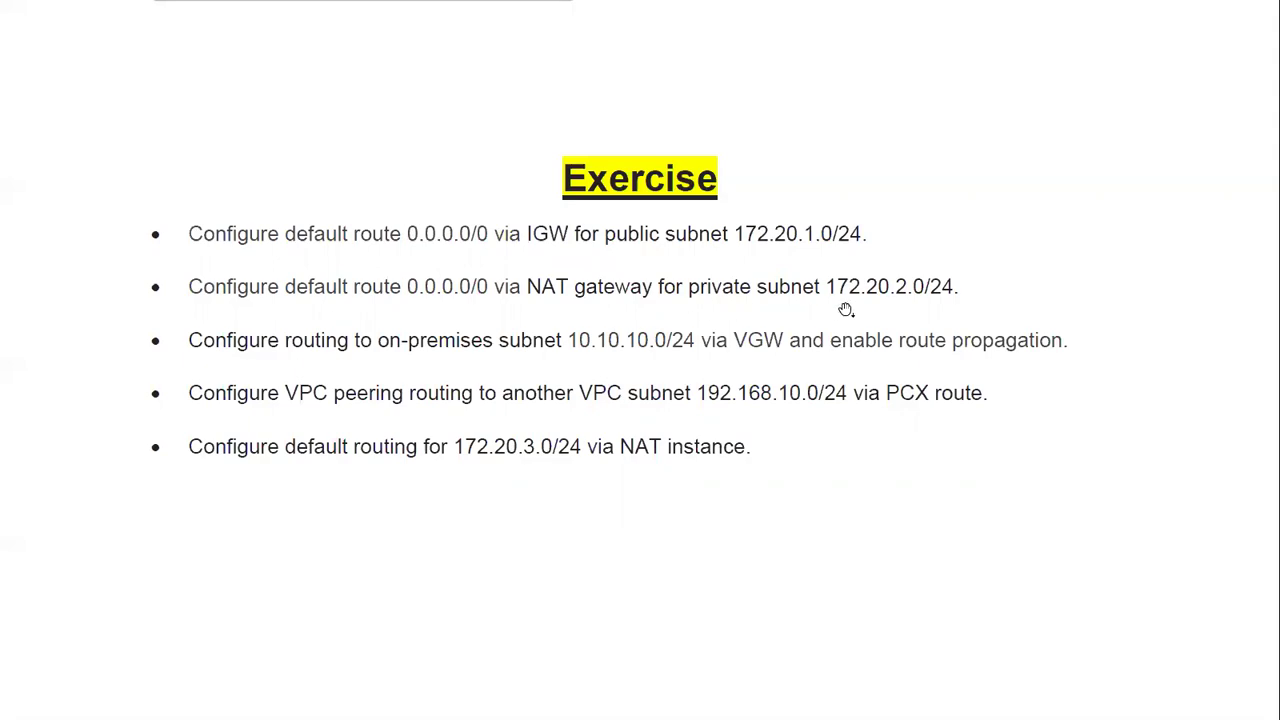
key("alt+Tab")
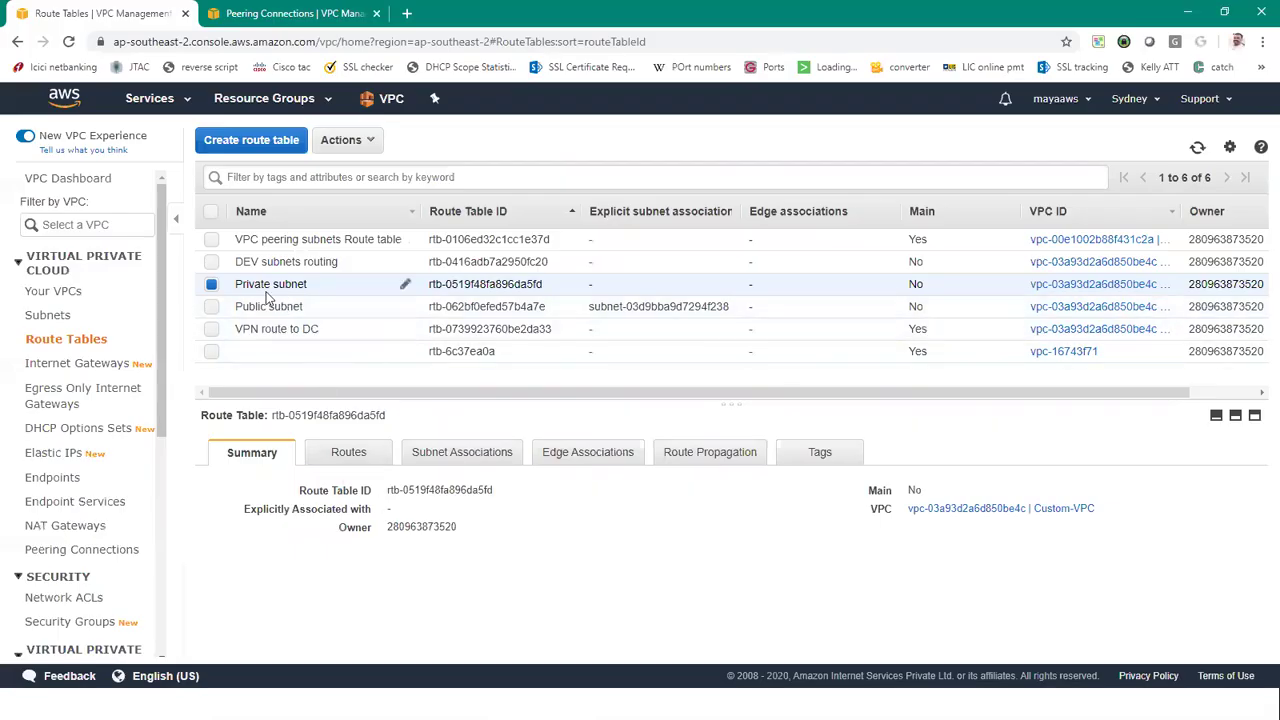
left_click(350, 456)
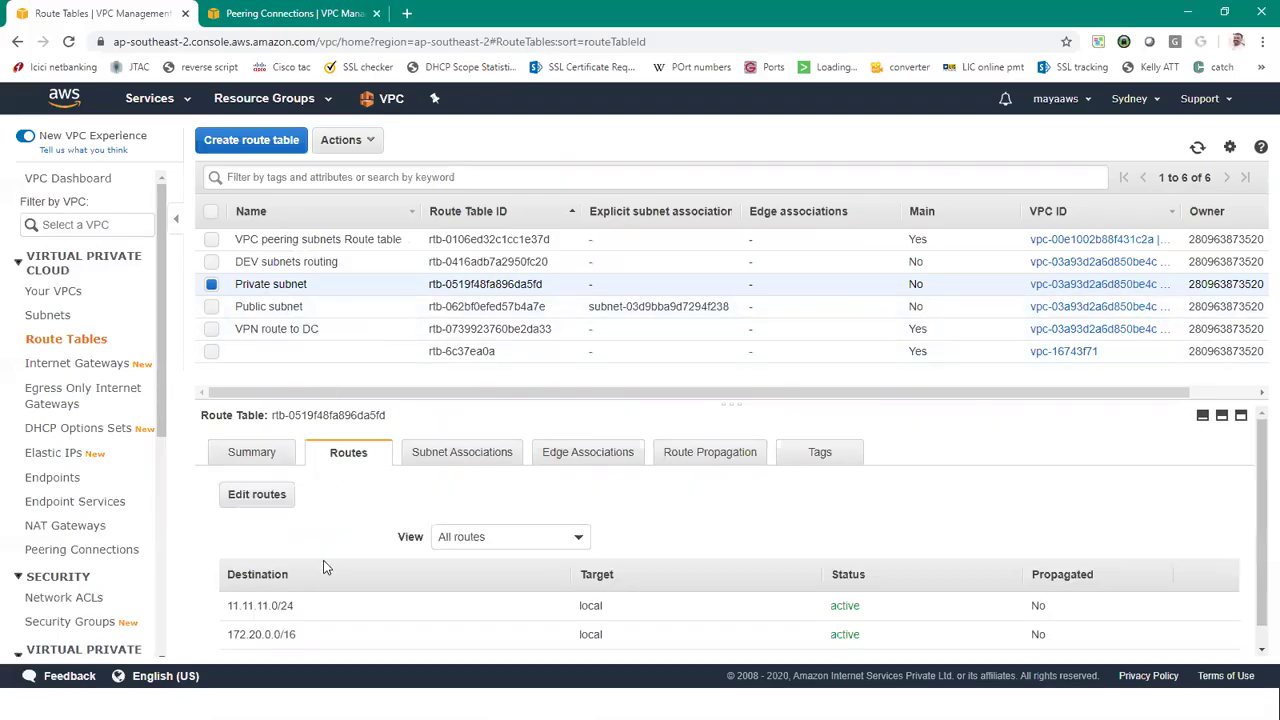
left_click(255, 498)
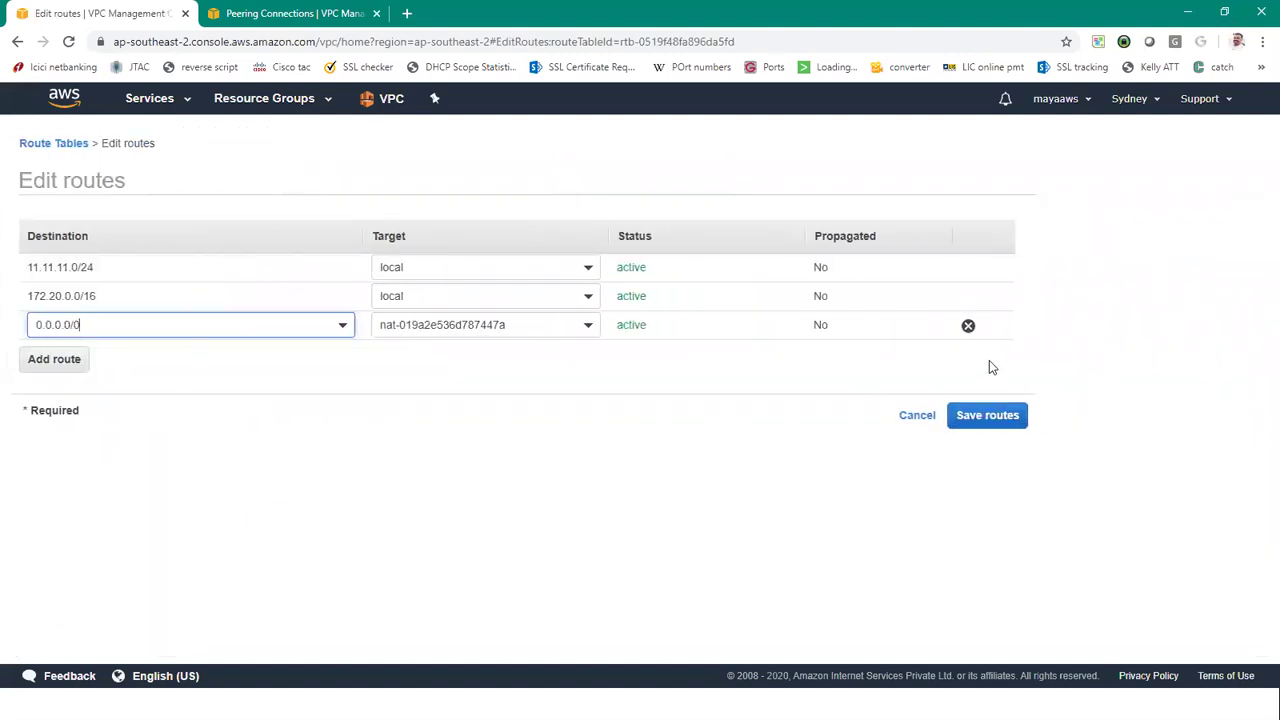
left_click(968, 325)
left_click(978, 412)
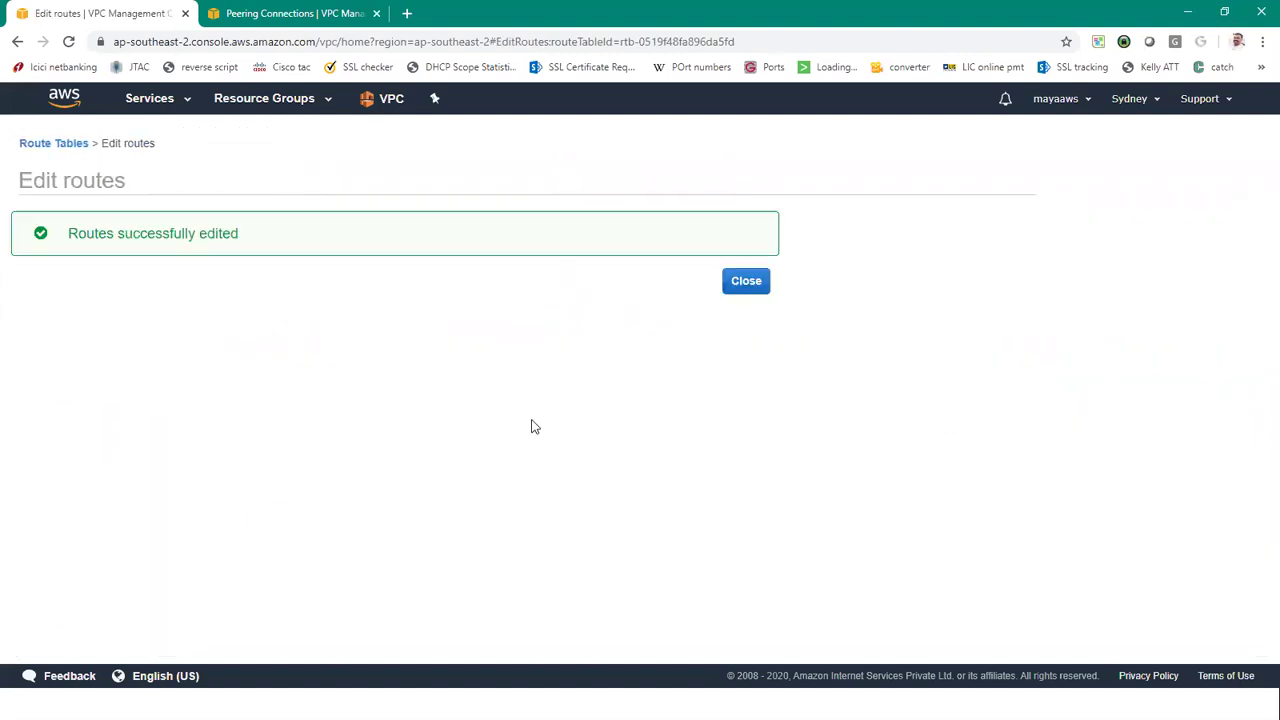
left_click(748, 284)
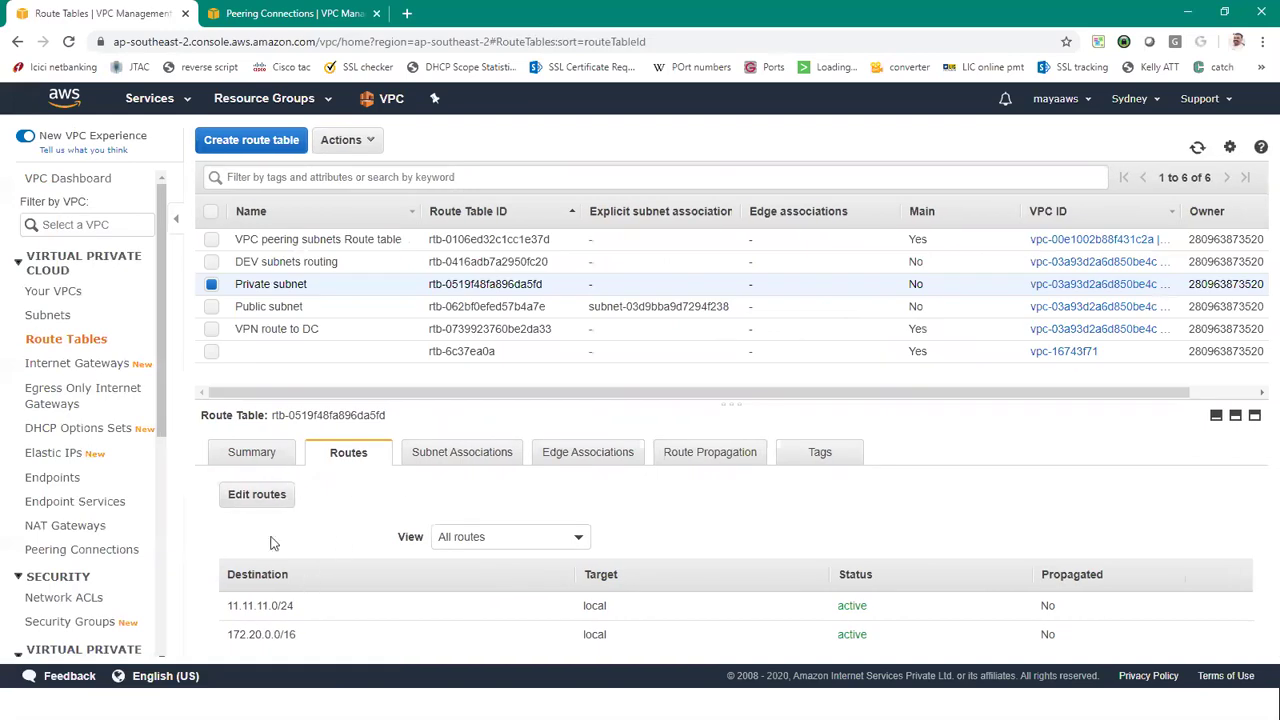
Add a 0.0.0.0/0 route targeting NAT gateway nat-019a2e536d787447a to the Private subnet route table and save it
left_click(257, 496)
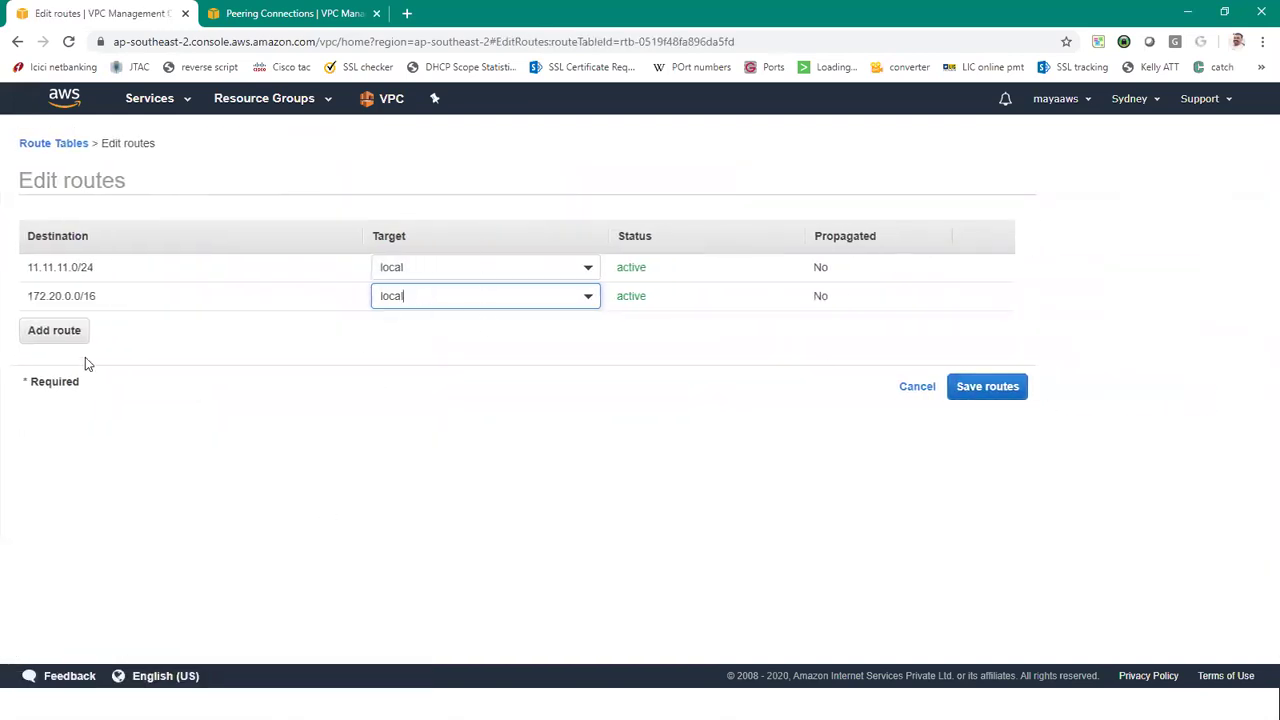
left_click(42, 331)
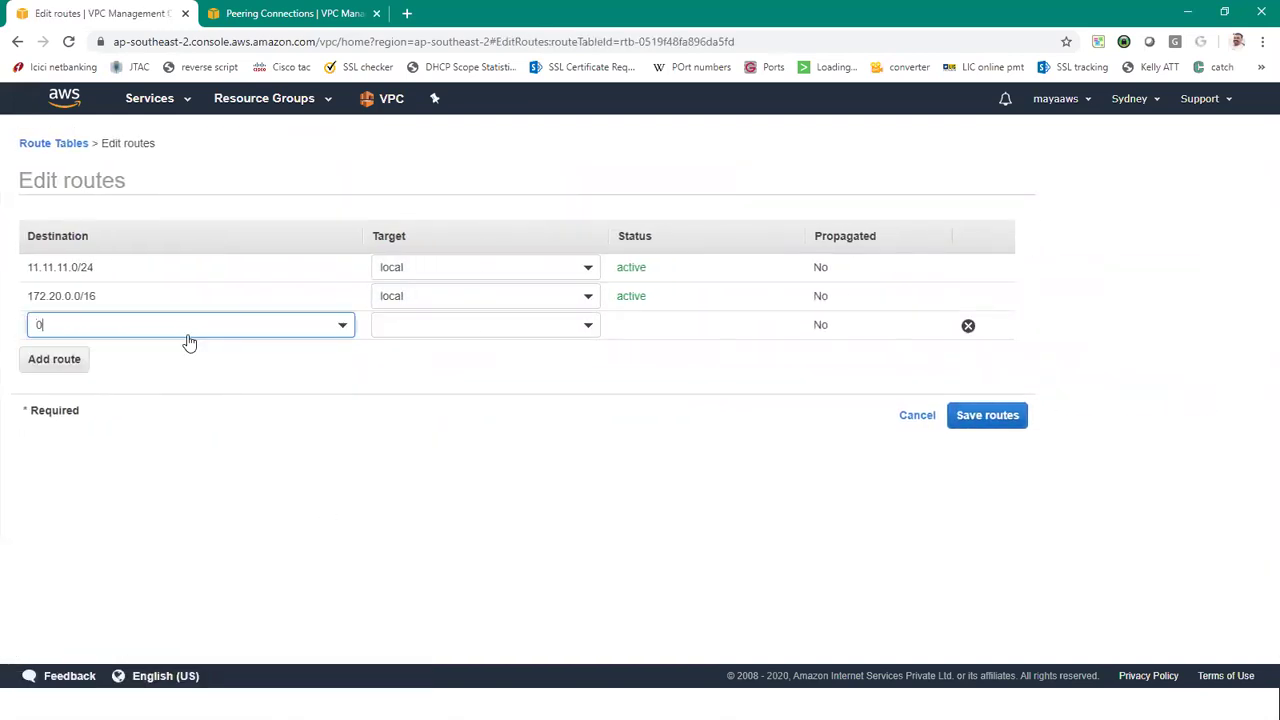
type("0.0.0.0/0")
left_click(494, 326)
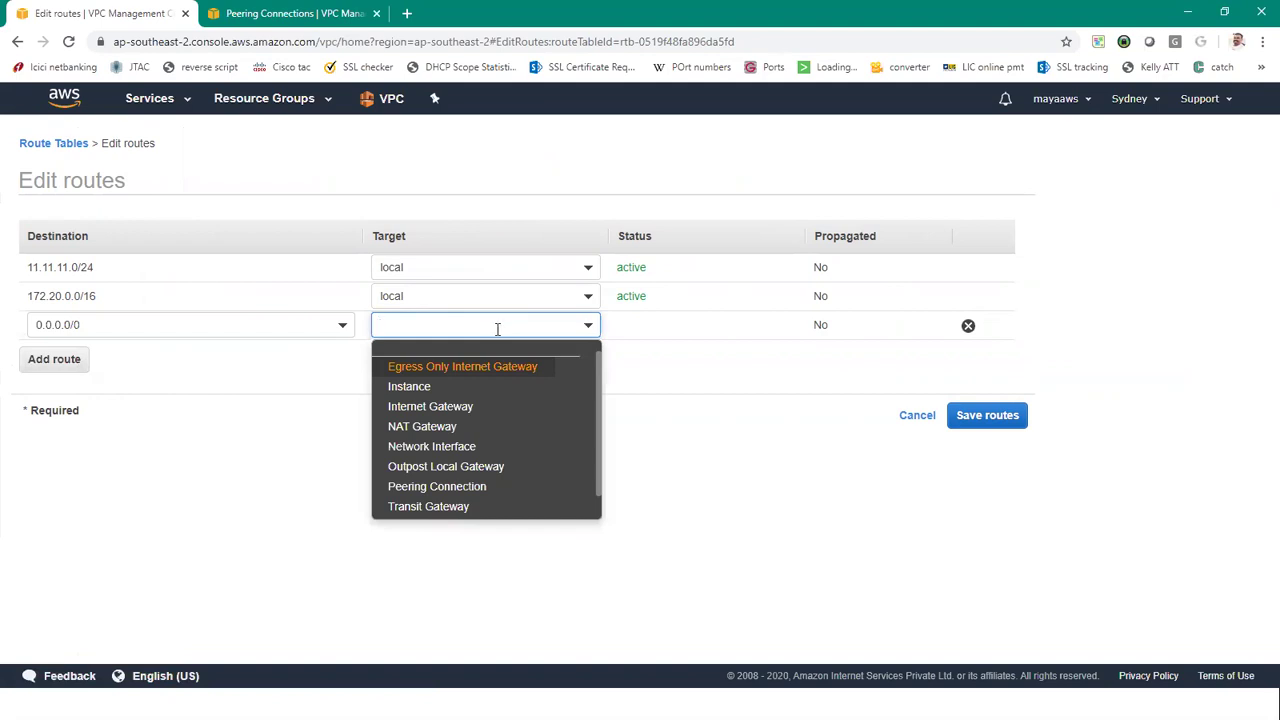
left_click(440, 426)
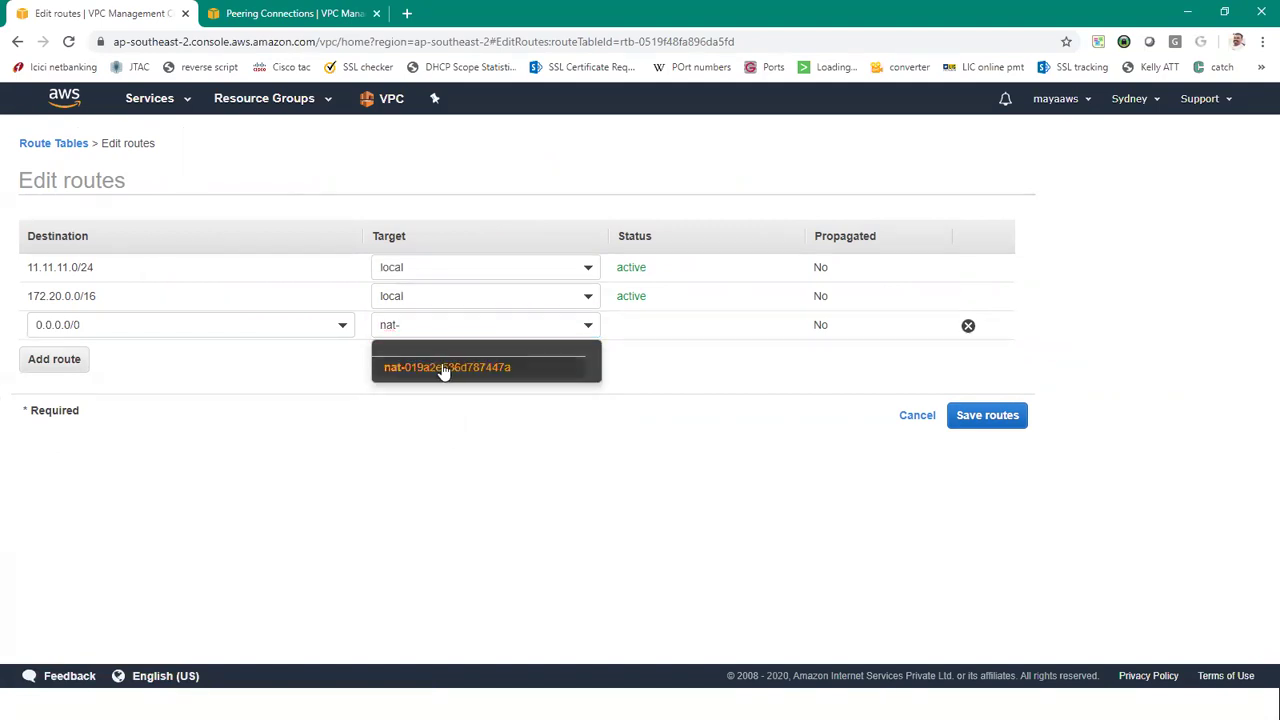
left_click(443, 368)
left_click(988, 415)
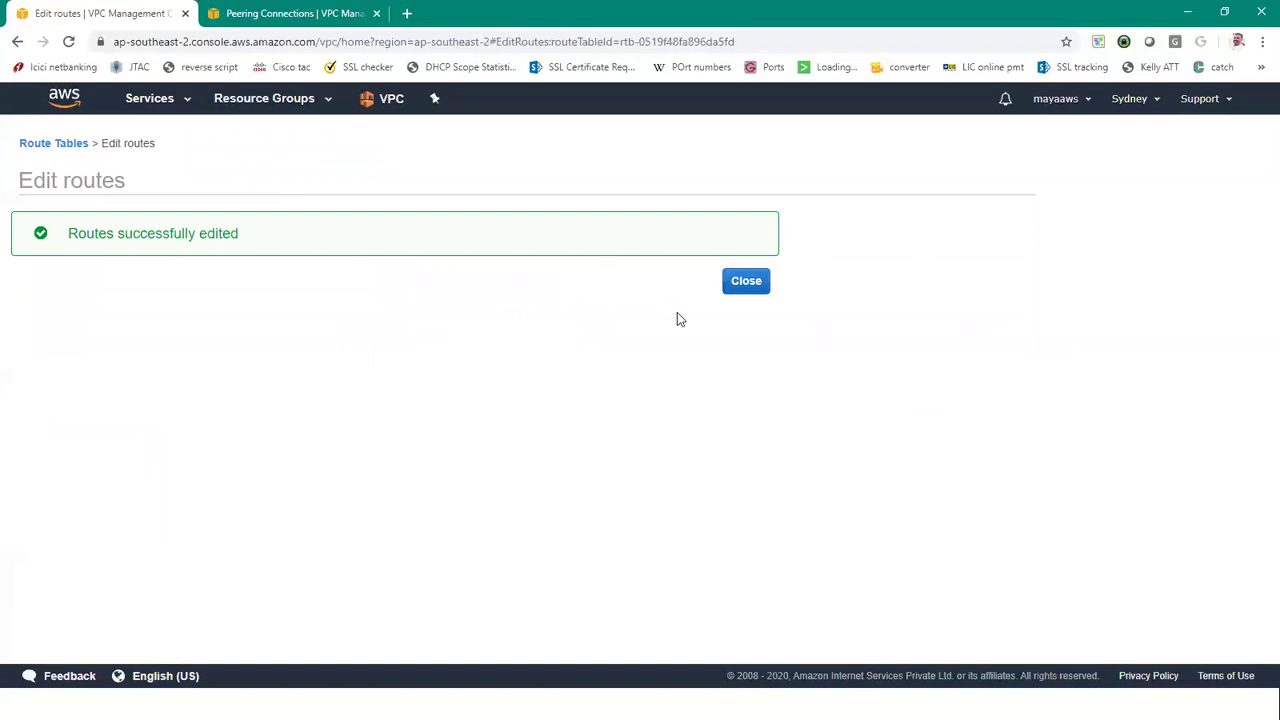
left_click(750, 284)
Associate the private subnet 172.20.2.0/24 with the Private subnet route table and save the association
left_click(473, 460)
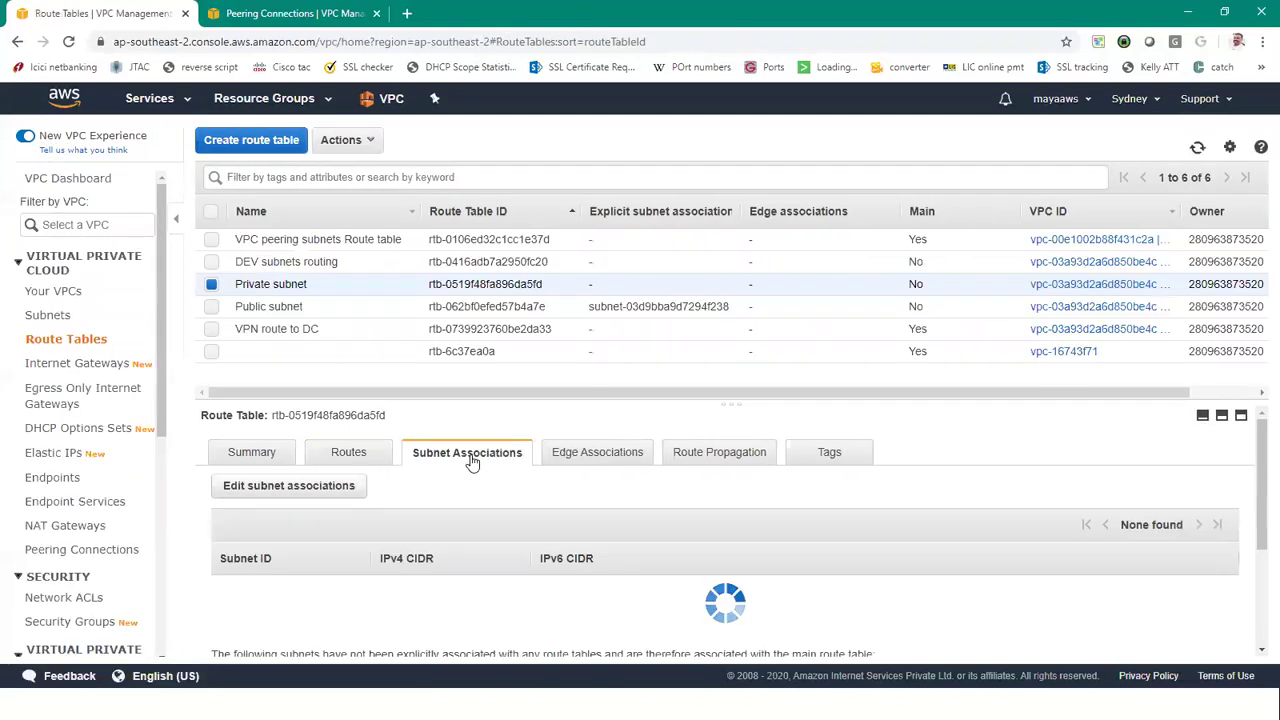
left_click(305, 488)
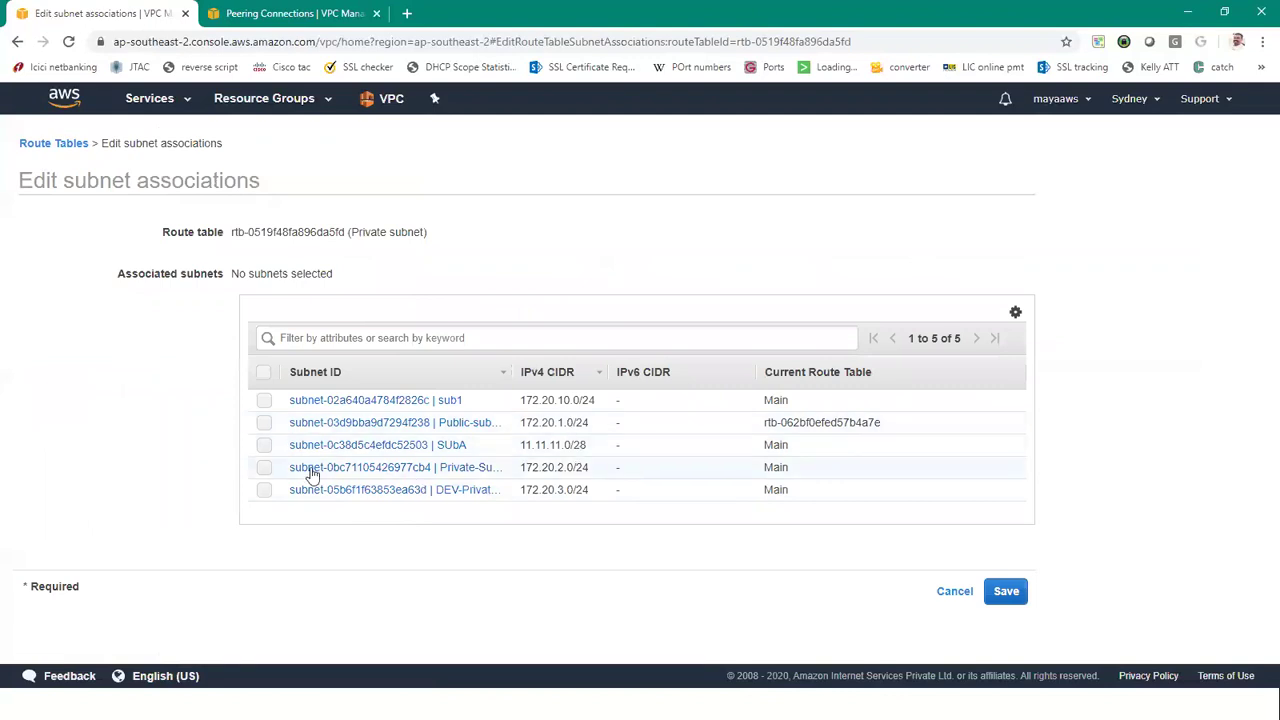
left_click(264, 467)
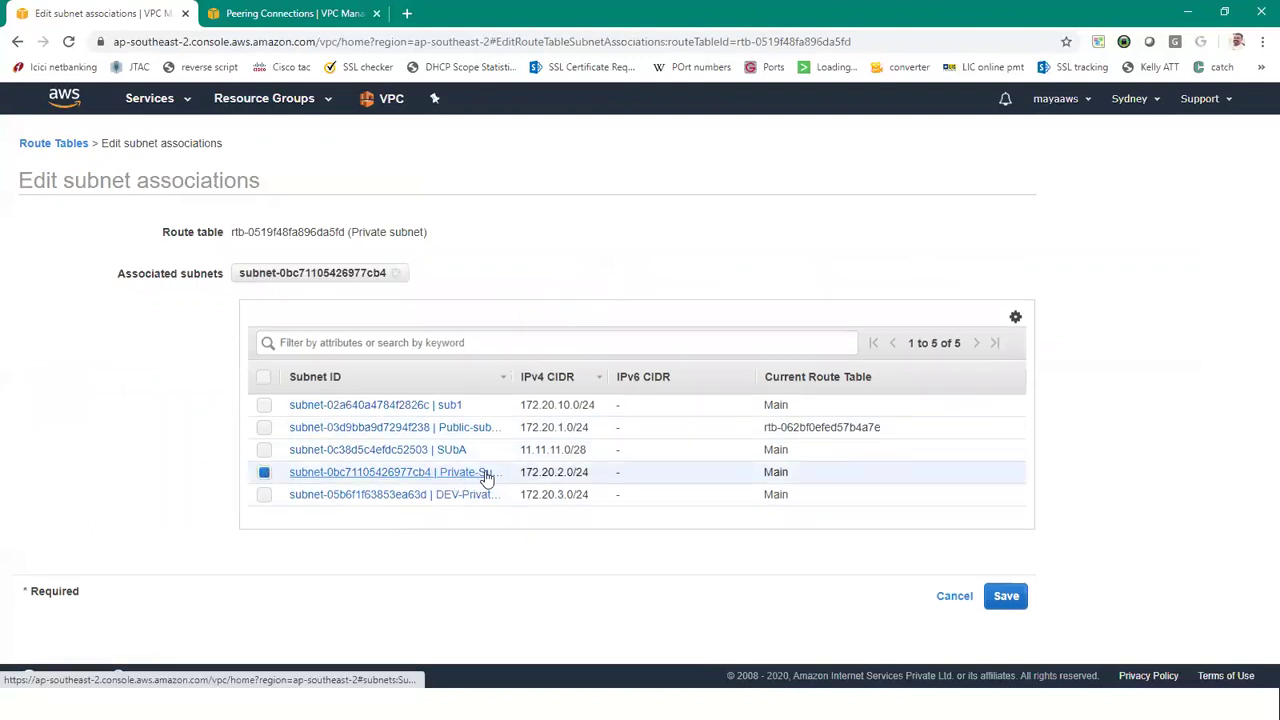
left_click(1006, 597)
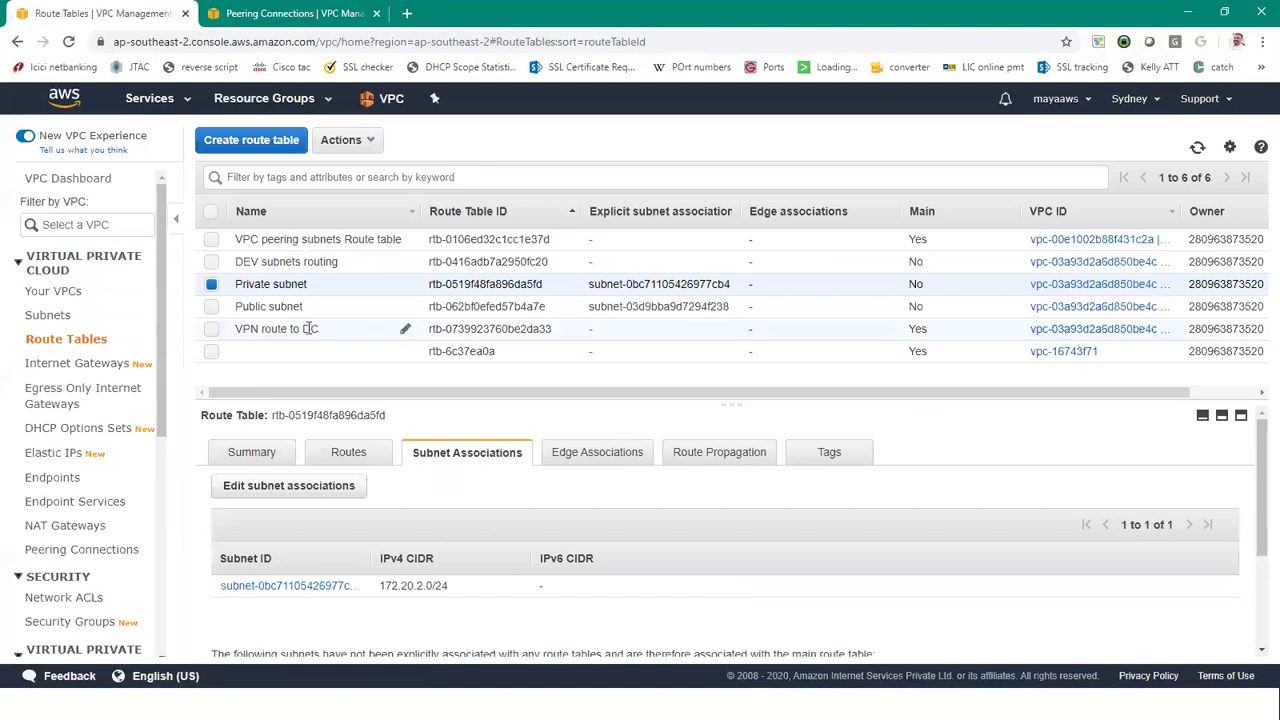
Add a route in the VPN route to DC table with the exercise list's on-premises subnet 10.10.10.0/24 as destination
left_click(308, 329)
key("alt+Tab")
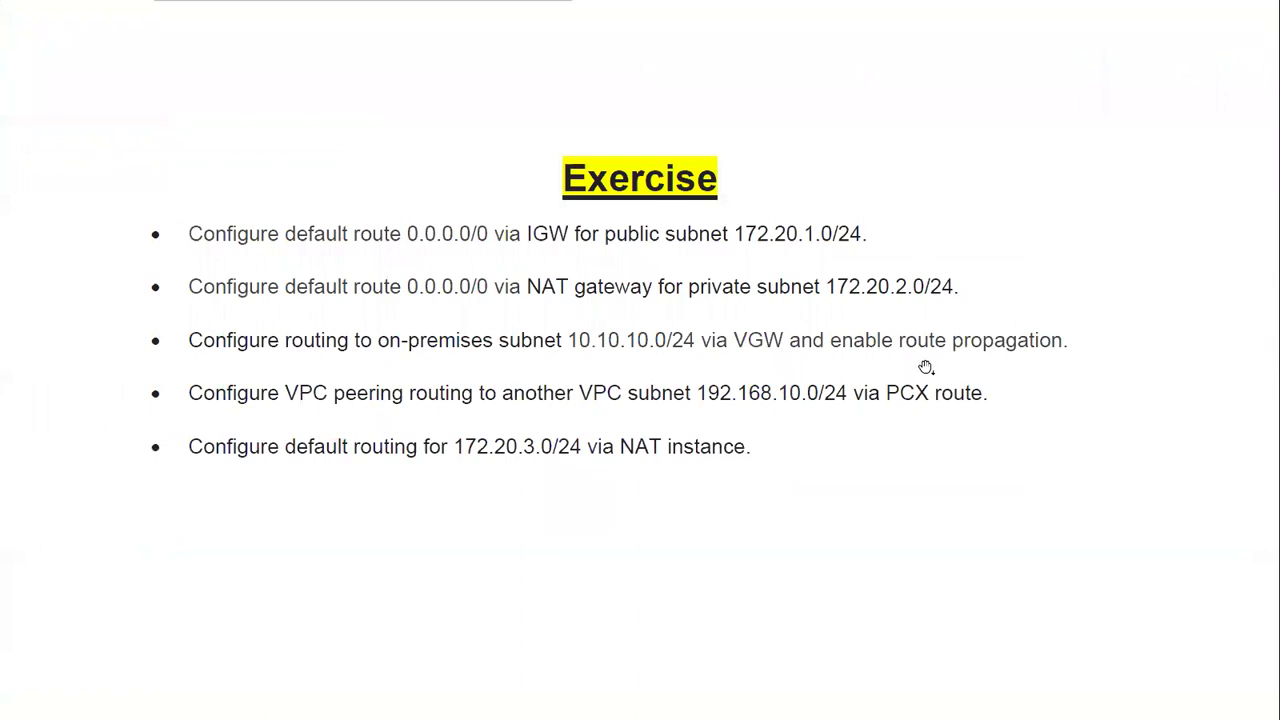
key("alt+Tab")
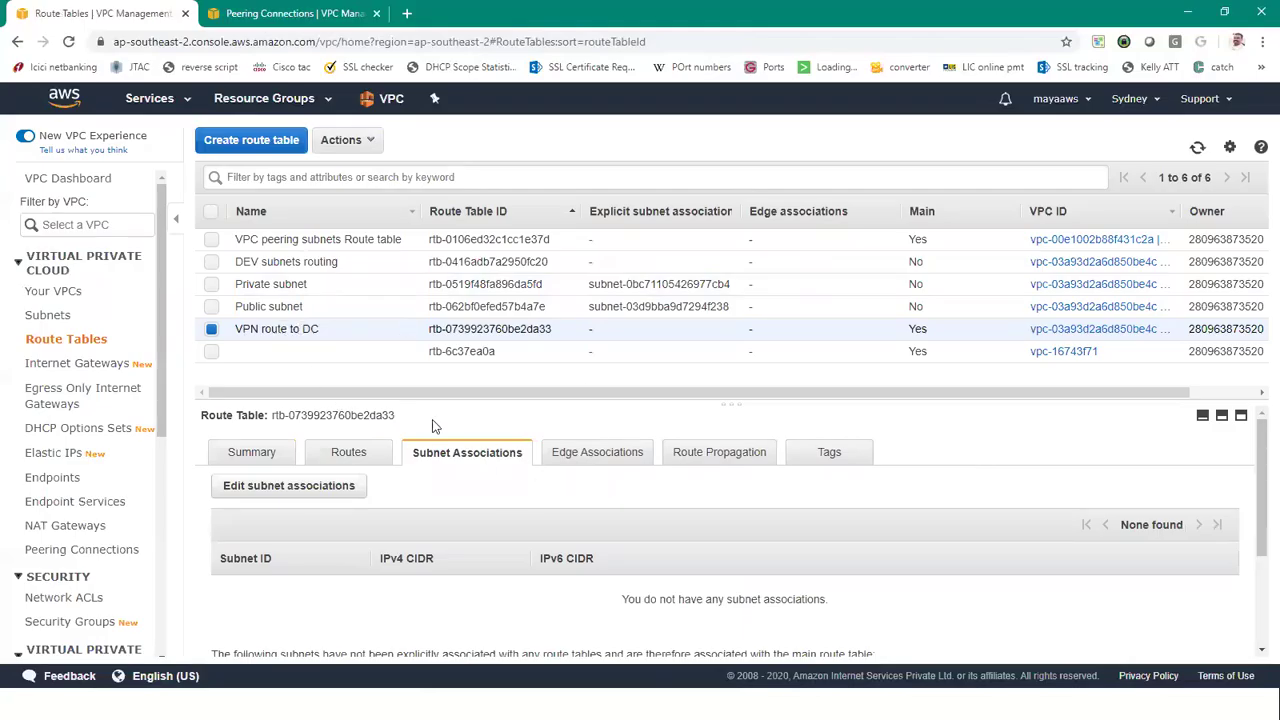
left_click(350, 452)
left_click(261, 498)
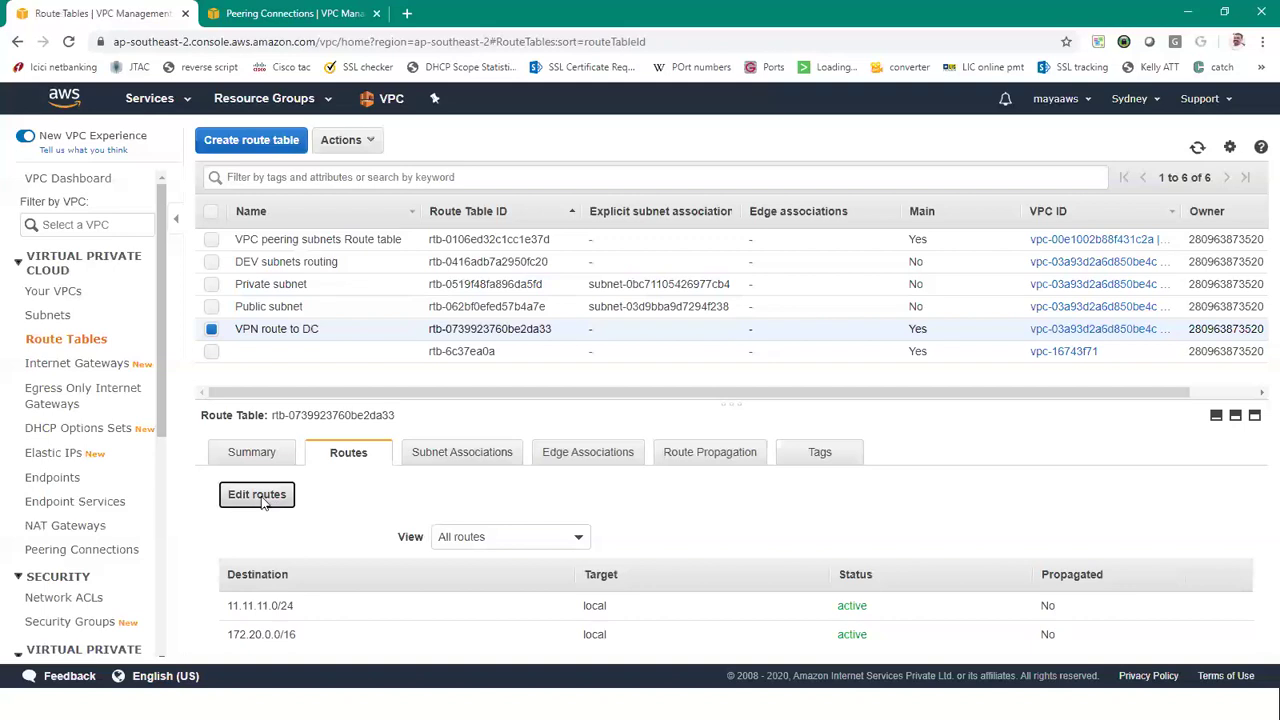
left_click(54, 330)
left_click(99, 322)
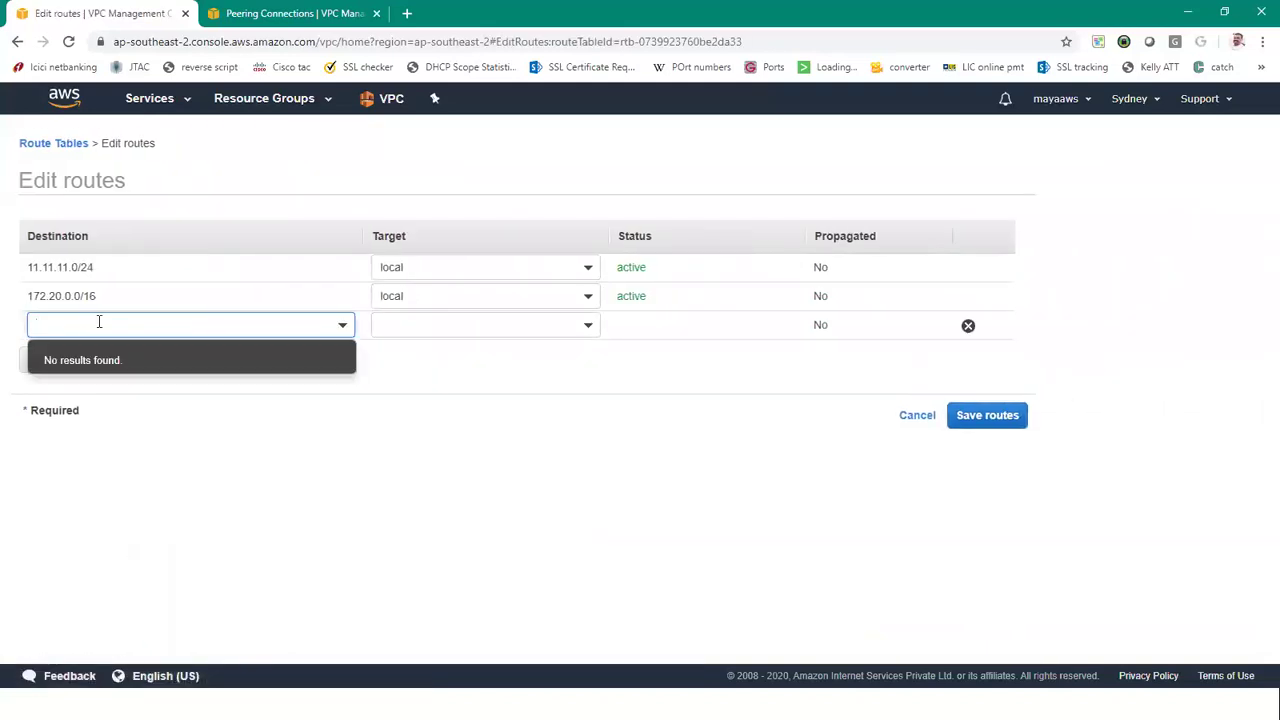
key("alt+Tab")
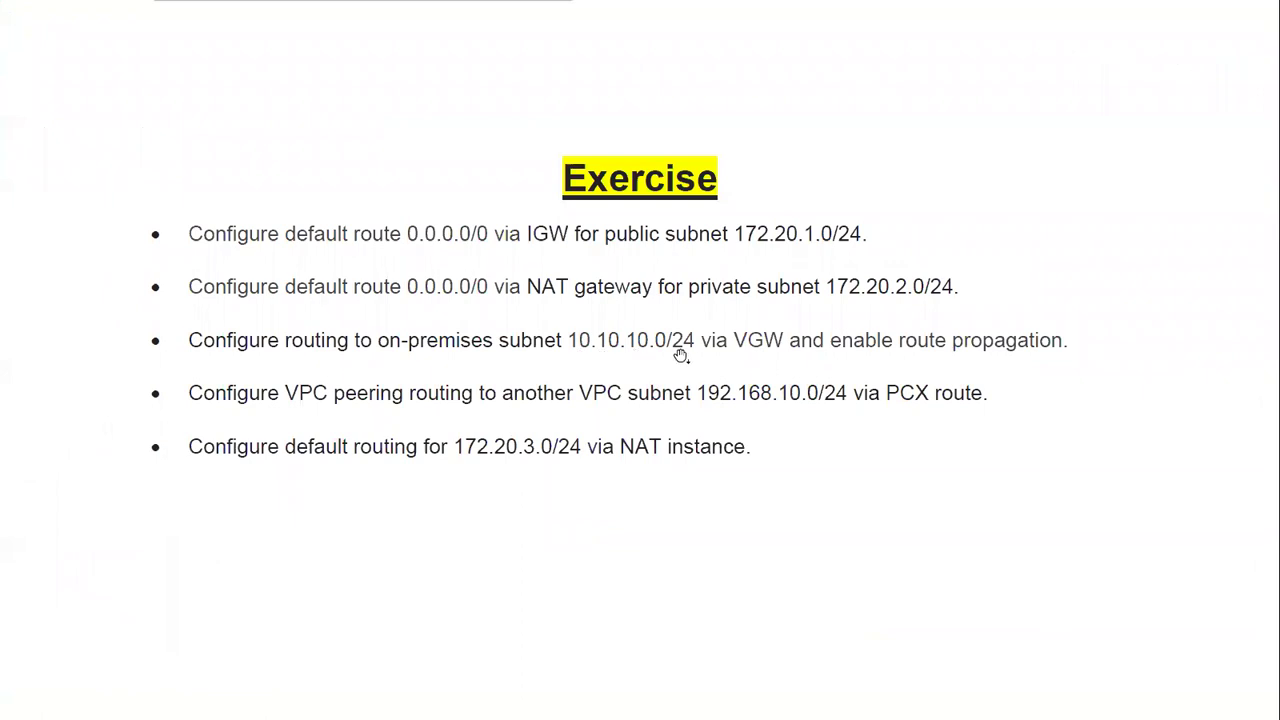
key("alt+Tab")
type("10.10.")
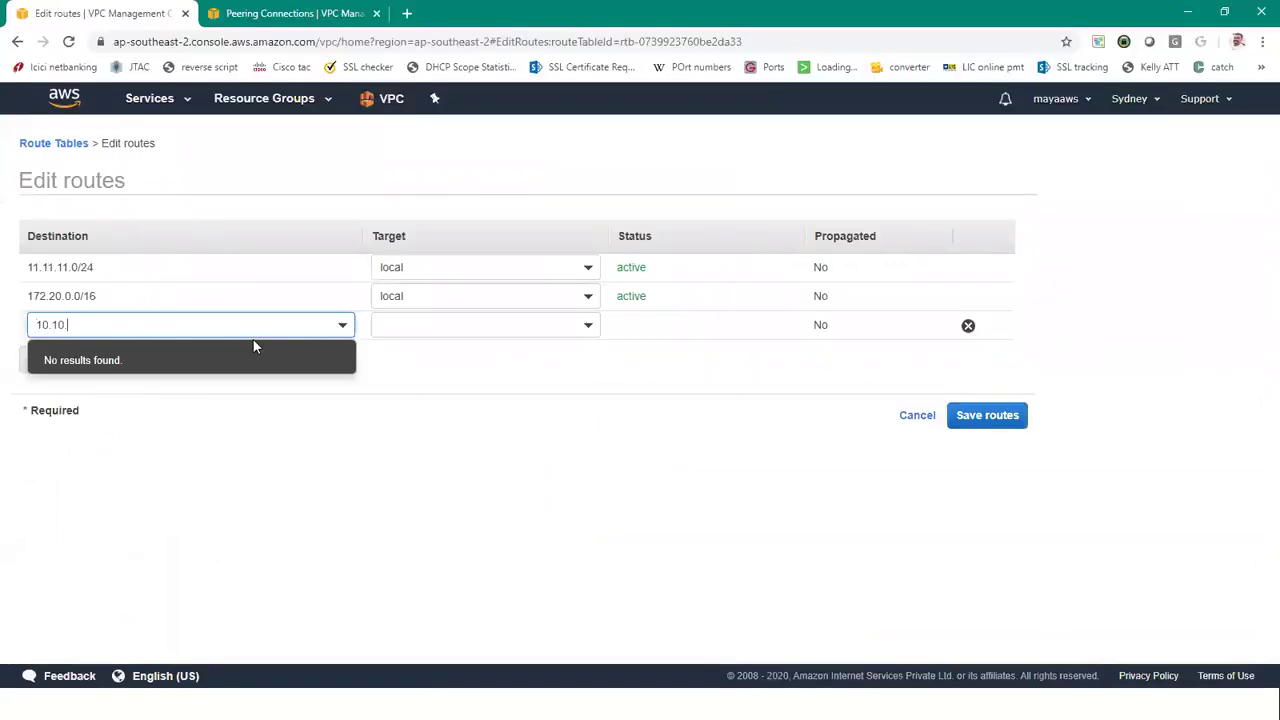
type("10.0/24")
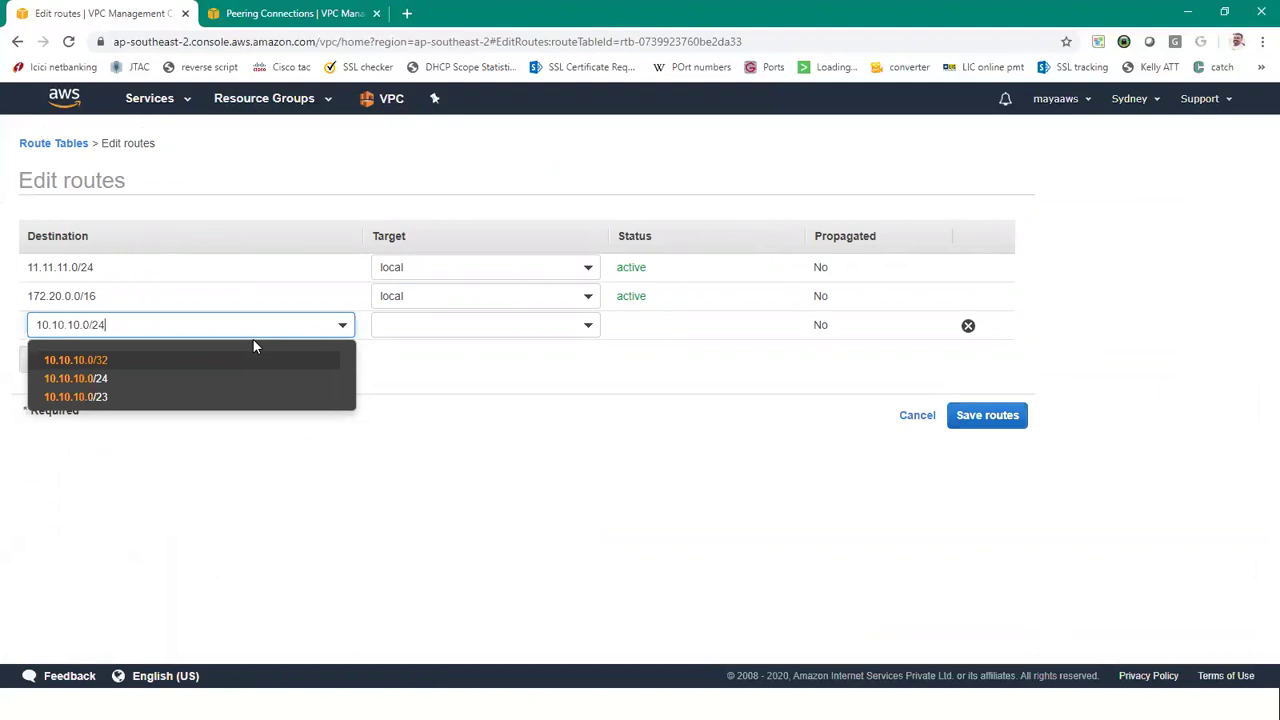
Target the 10.10.10.0/24 route to virtual private gateway vgw-027aef7c35477c1da and save the routes
left_click(458, 324)
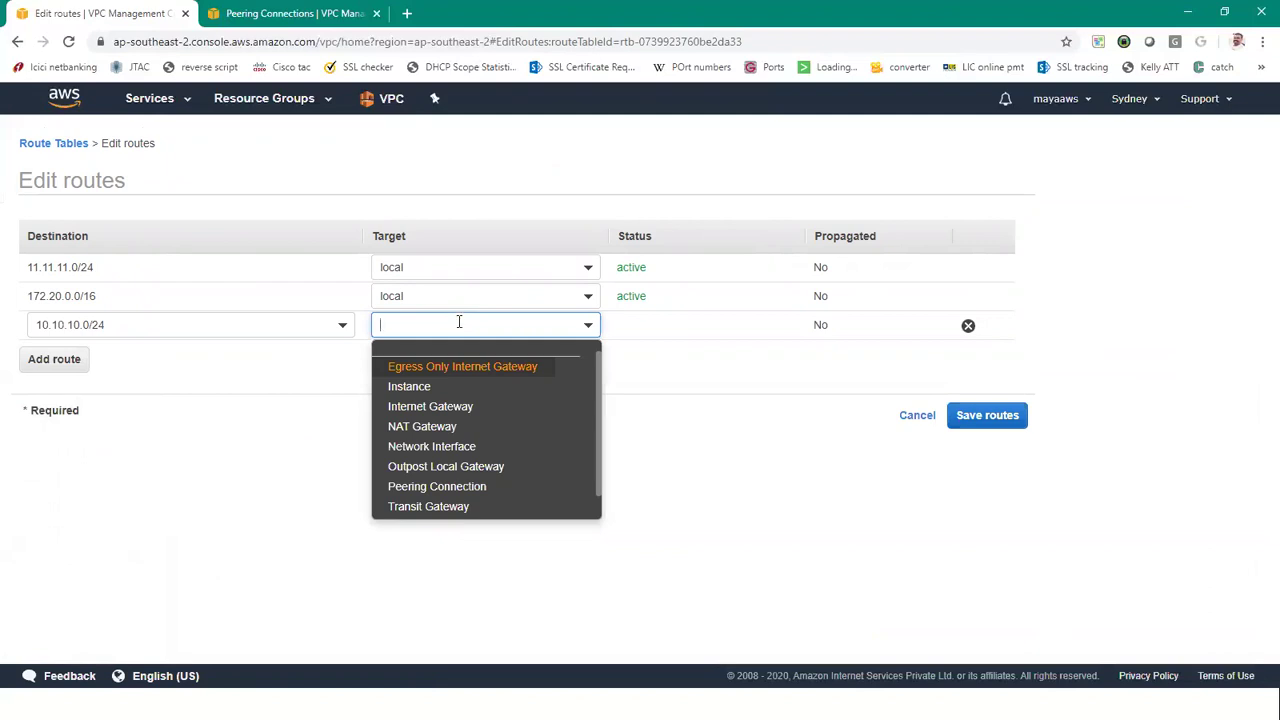
scroll(490, 452, "down", 1)
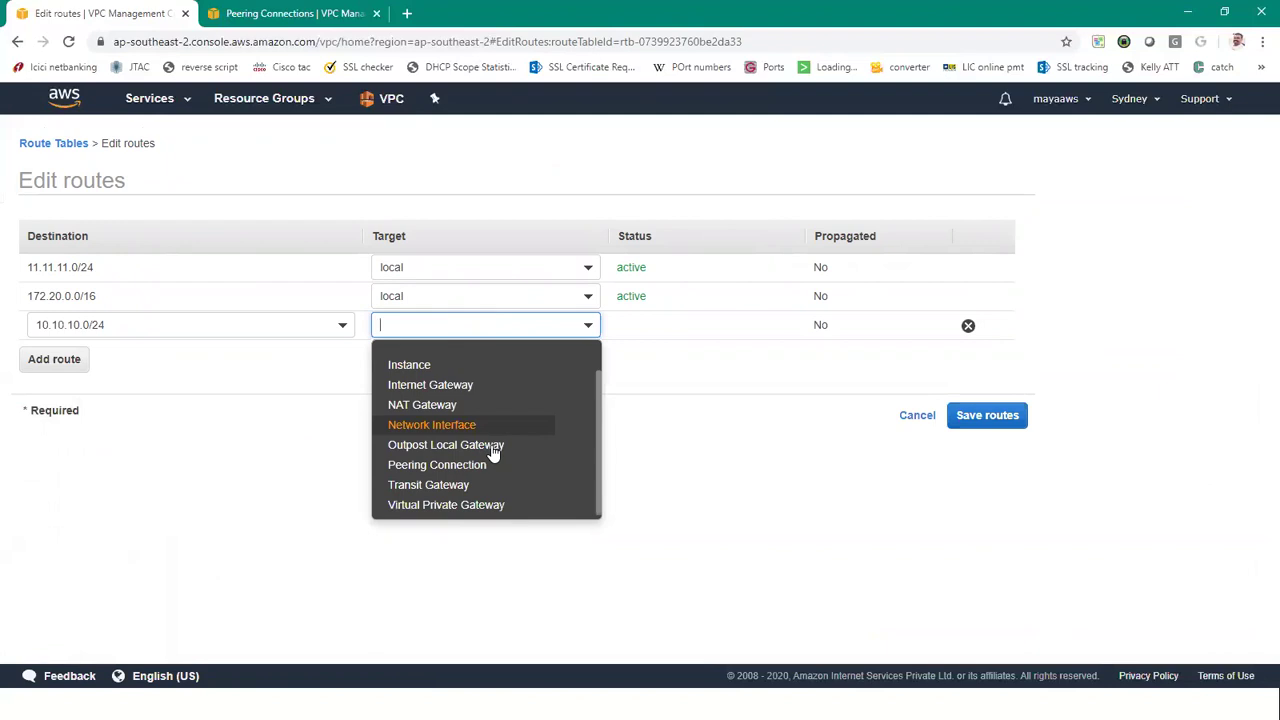
left_click(455, 518)
left_click(458, 372)
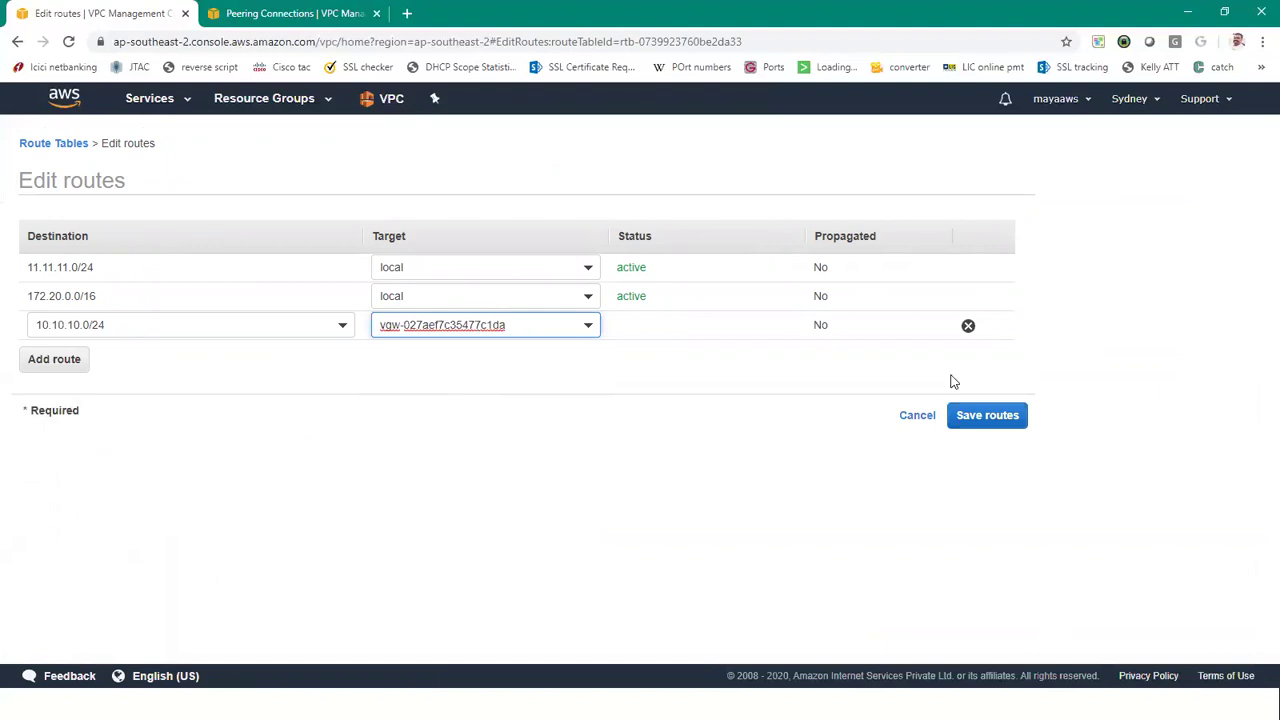
left_click(994, 420)
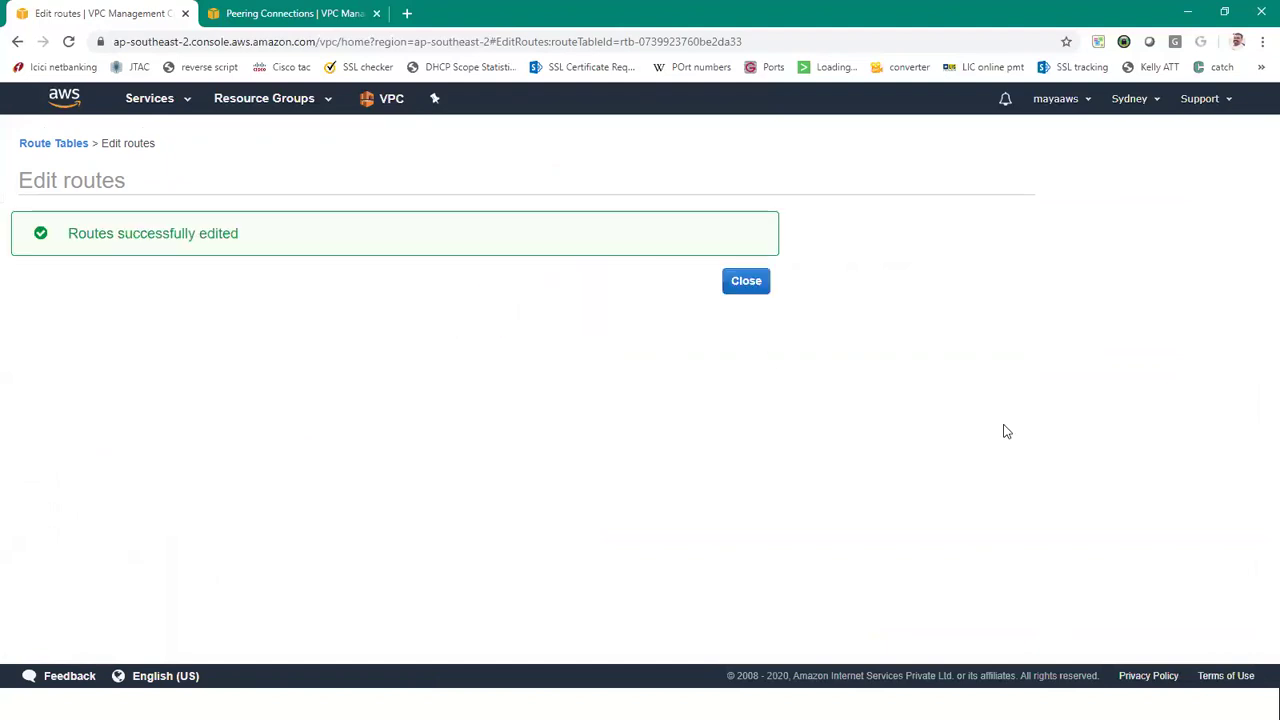
Enable route propagation from virtual private gateway vgw-027aef7c35477c1da on the VPN route to DC table and save it
left_click(745, 284)
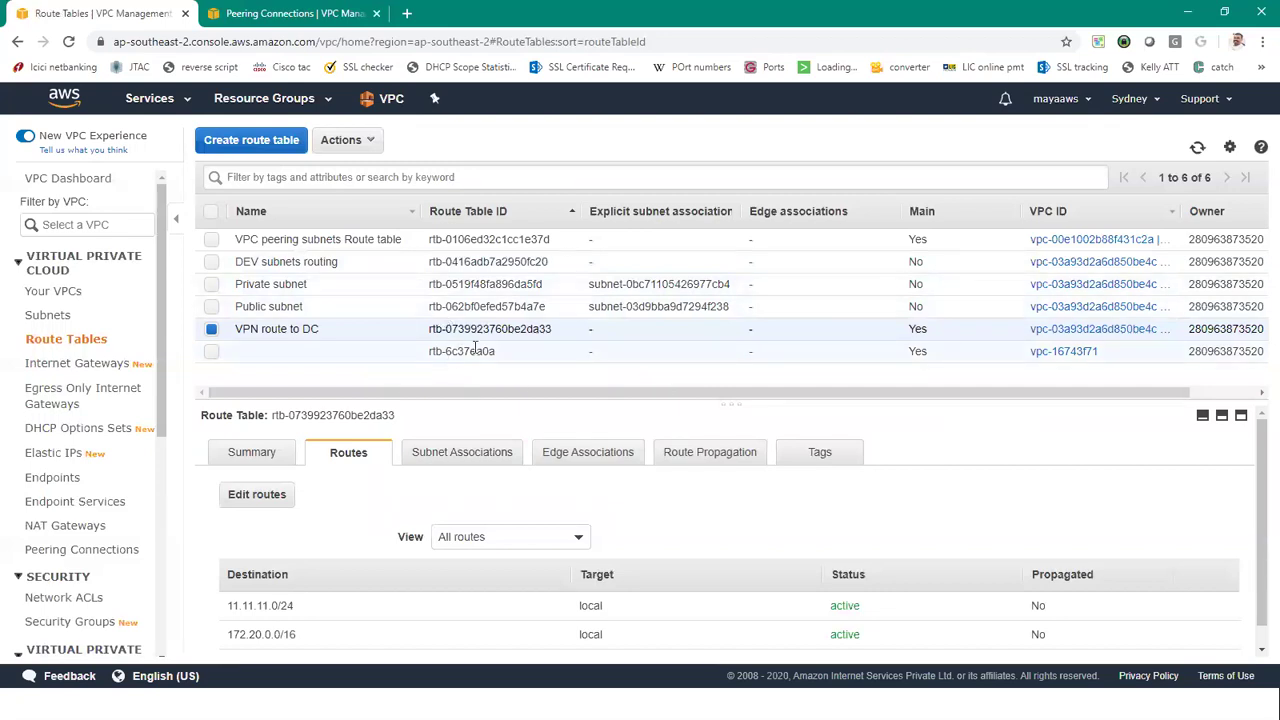
left_click(694, 458)
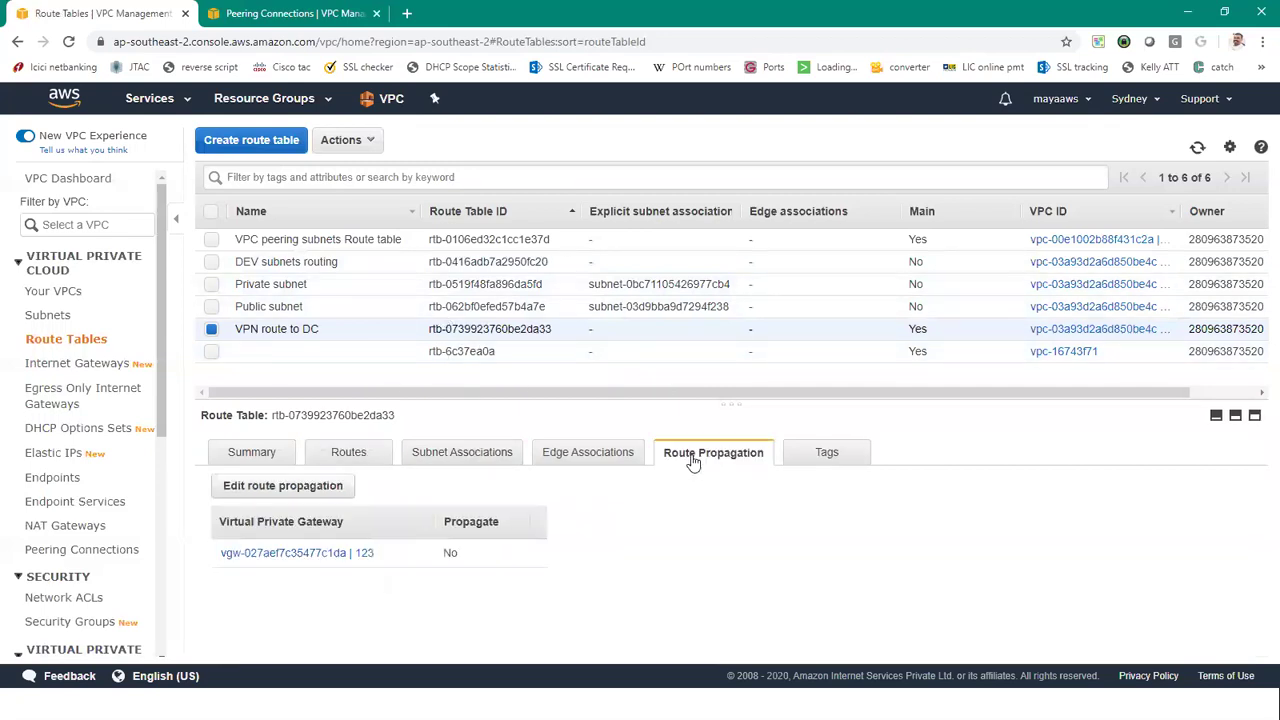
left_click(278, 490)
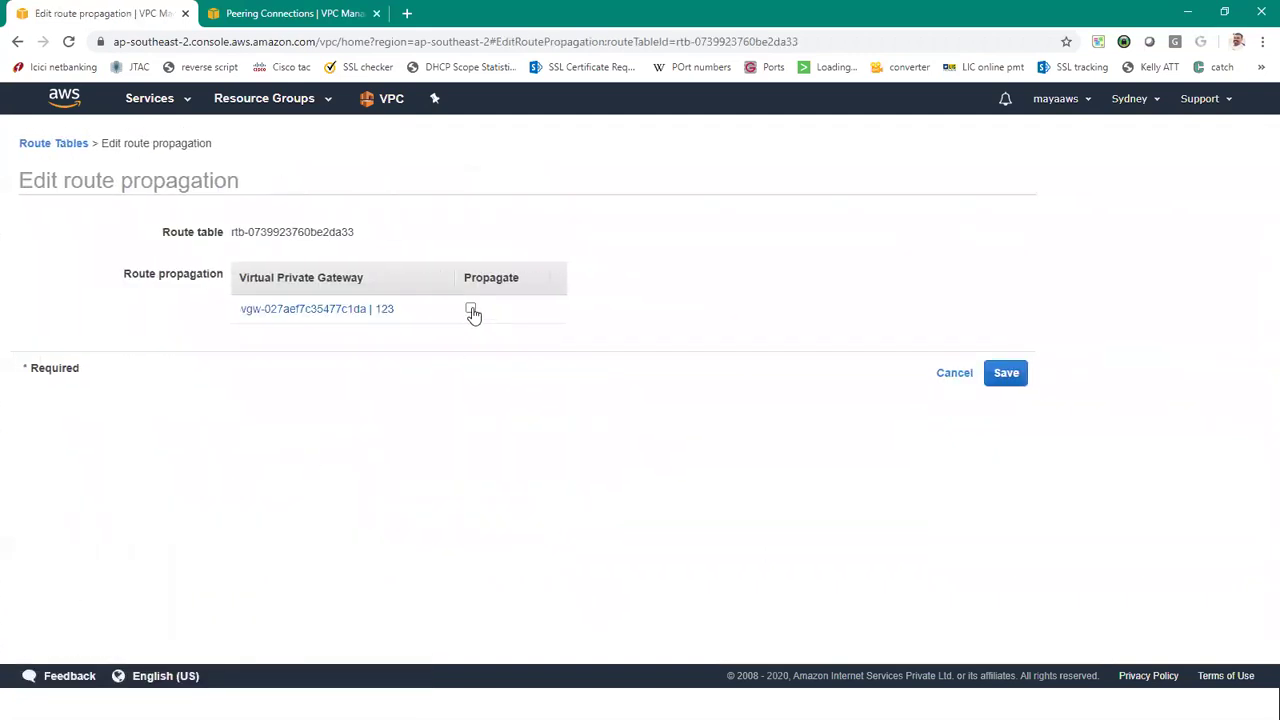
left_click(1010, 375)
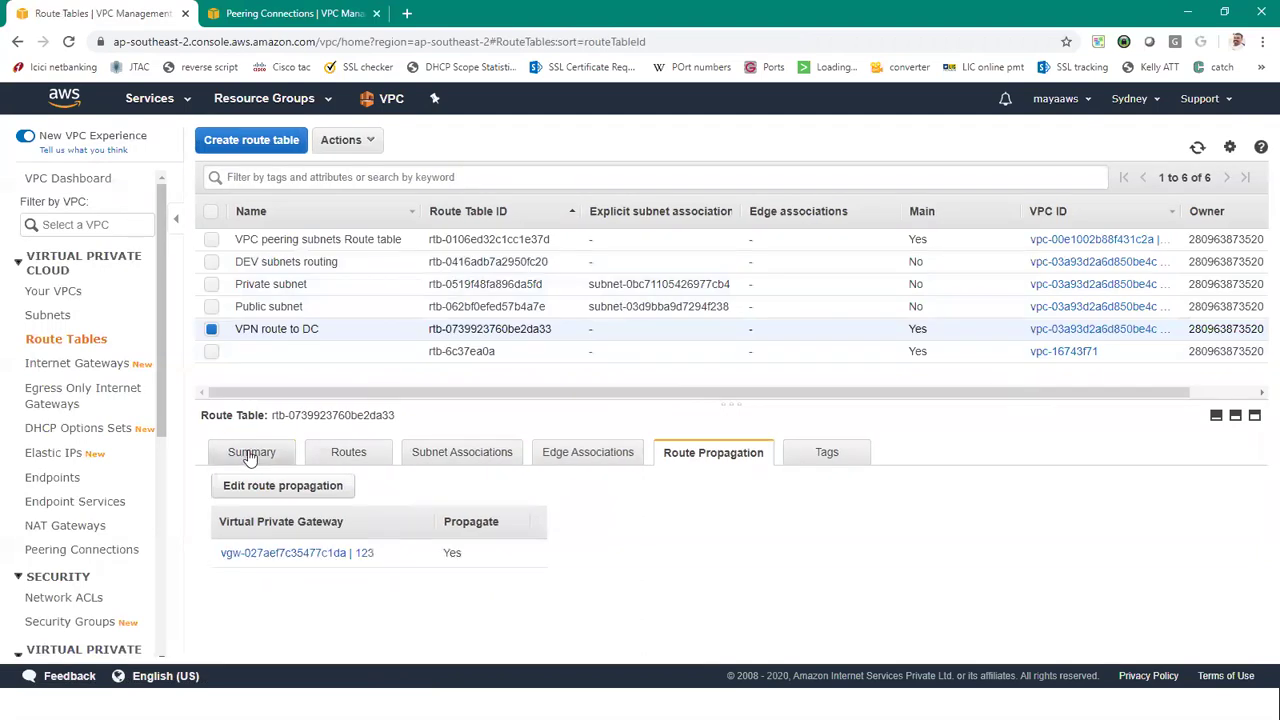
left_click(252, 454)
Review the exercise list's VPC peering item and the A-B peering connection in the Oregon region
key("alt+Tab")
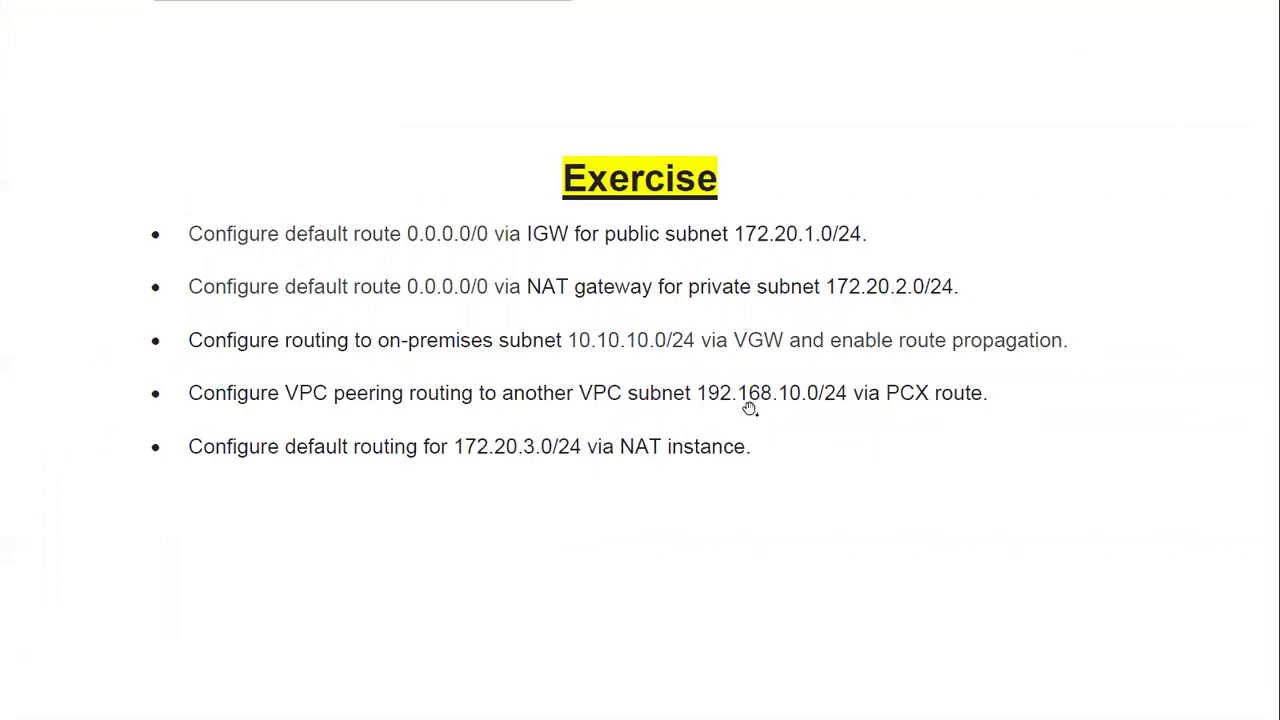
key("alt+Tab")
left_click(285, 13)
left_click(318, 178)
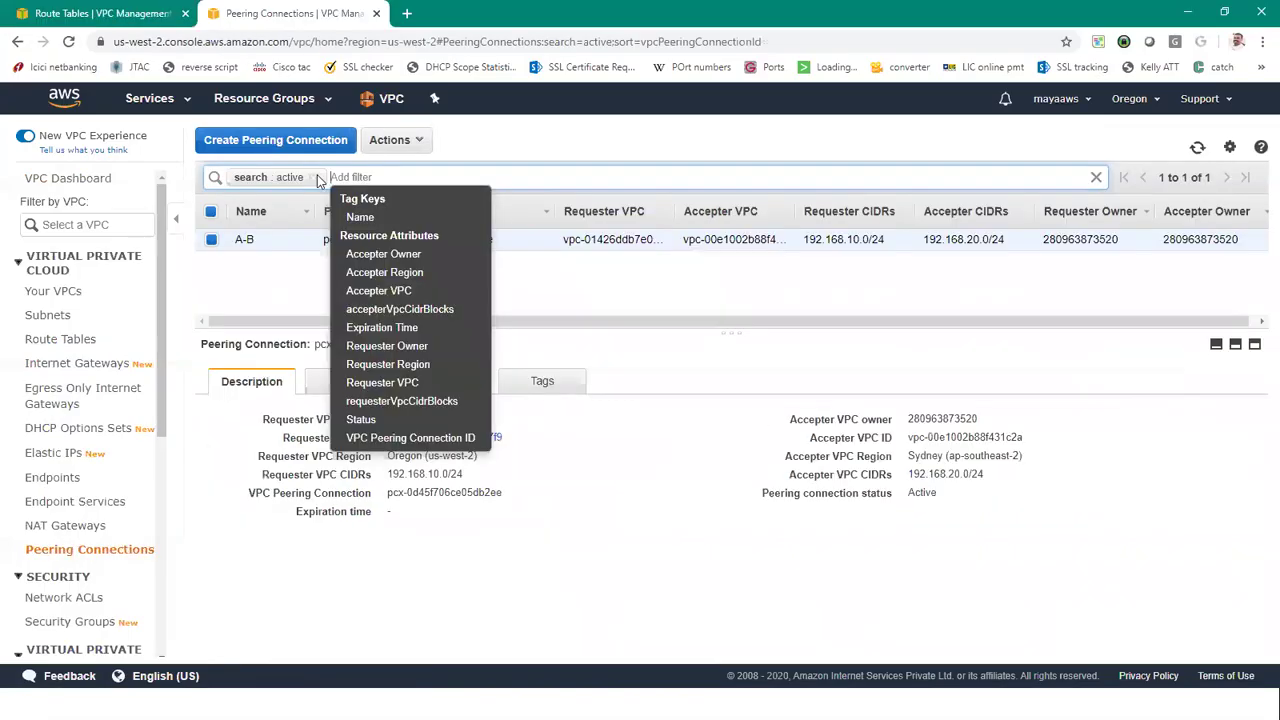
left_click(272, 285)
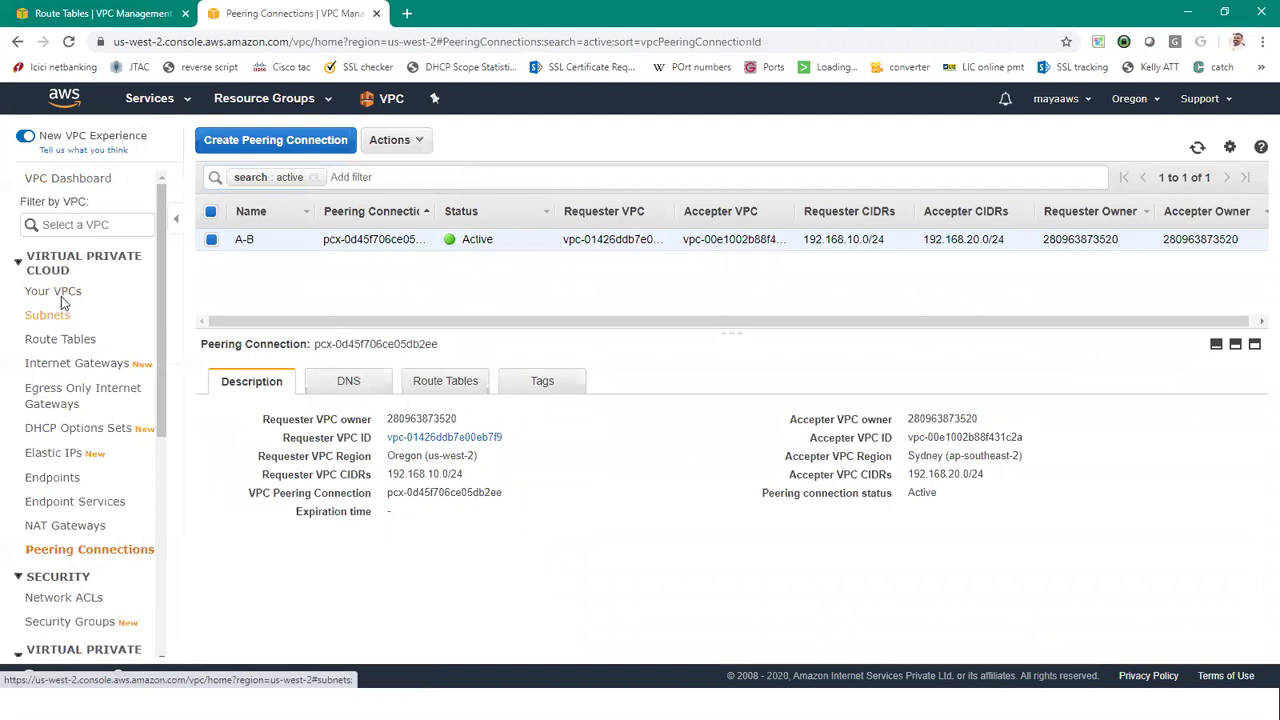
Examine the Oregon region's VPC-A subnets and the details of Peering vpc A to check their IPv4 CIDRs
left_click(61, 300)
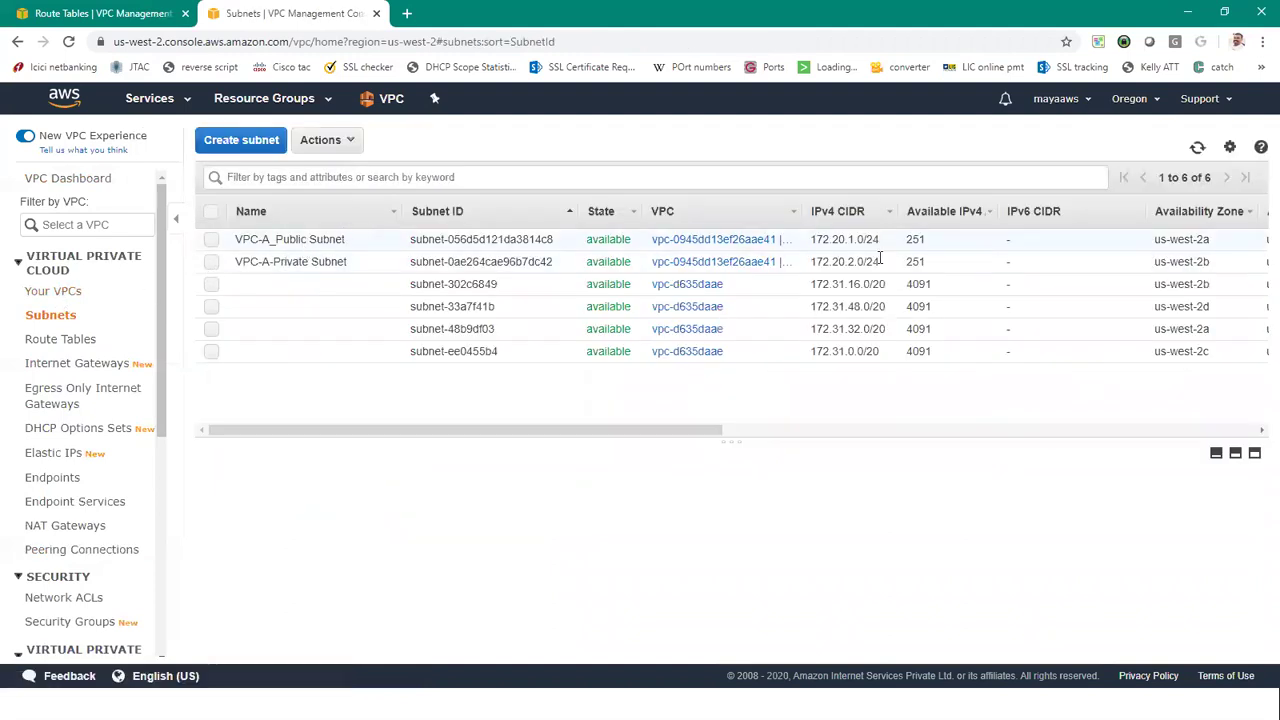
left_click(362, 241)
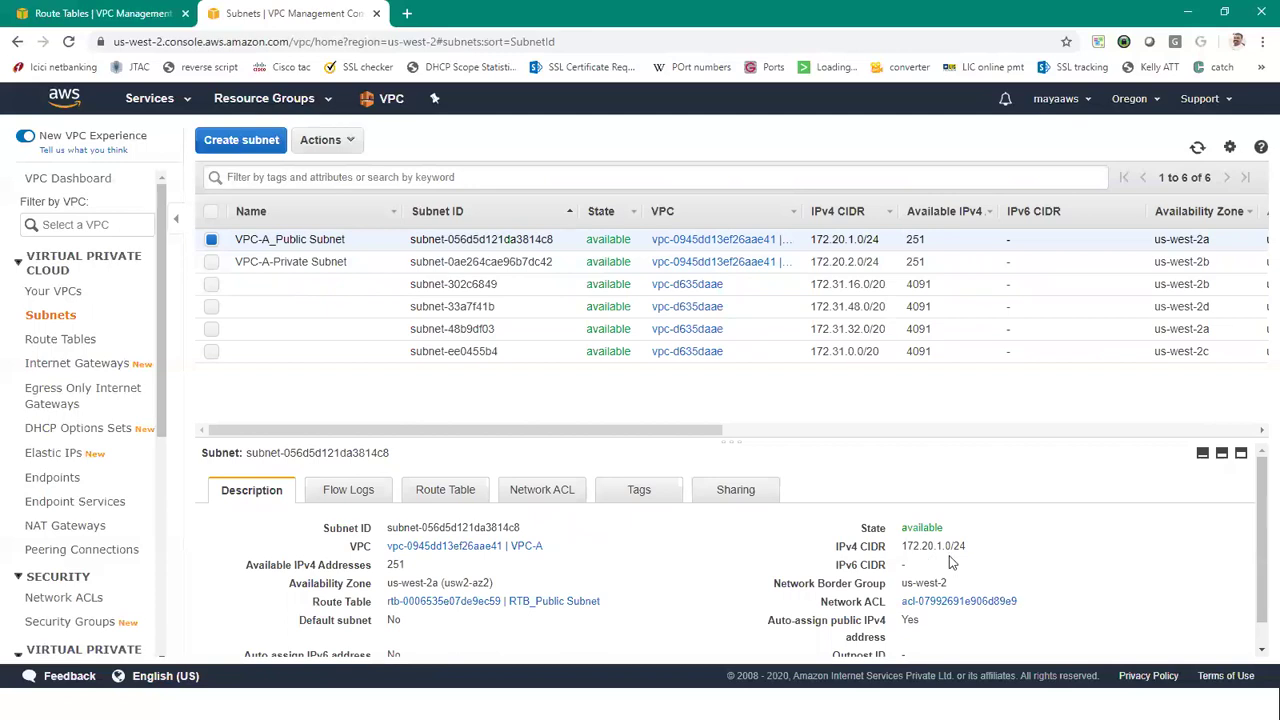
left_click(318, 263)
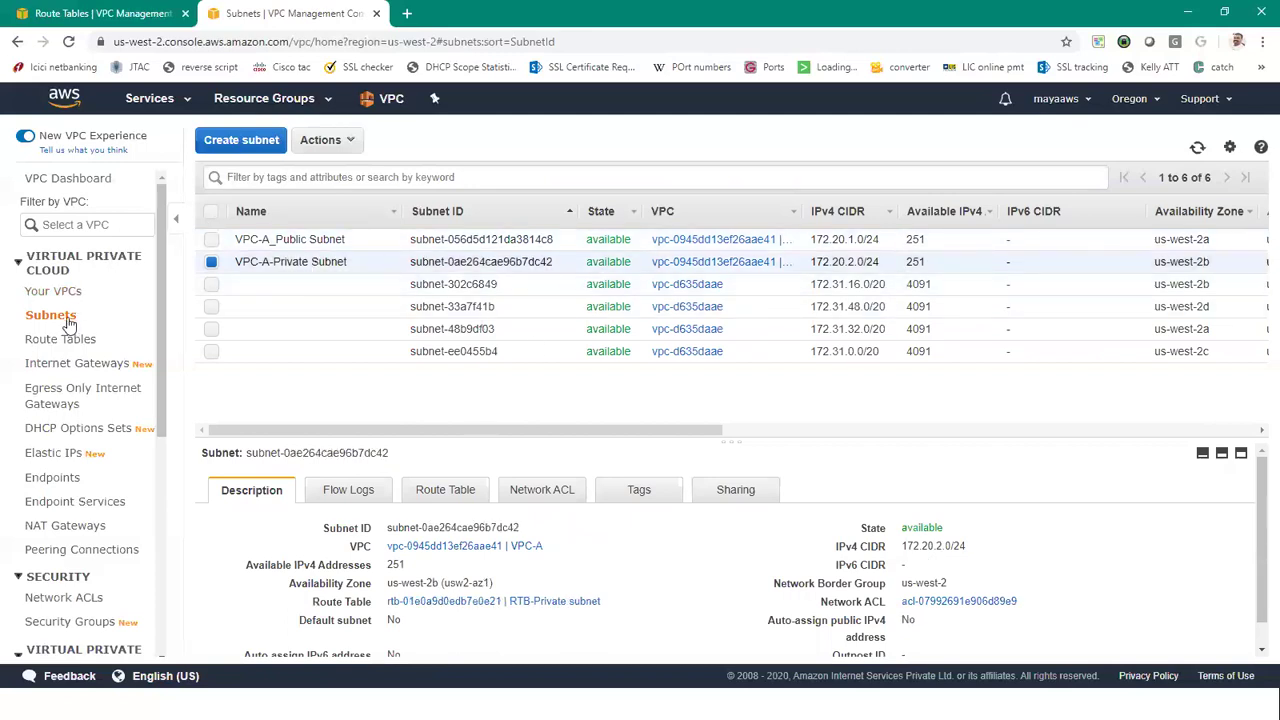
left_click(72, 264)
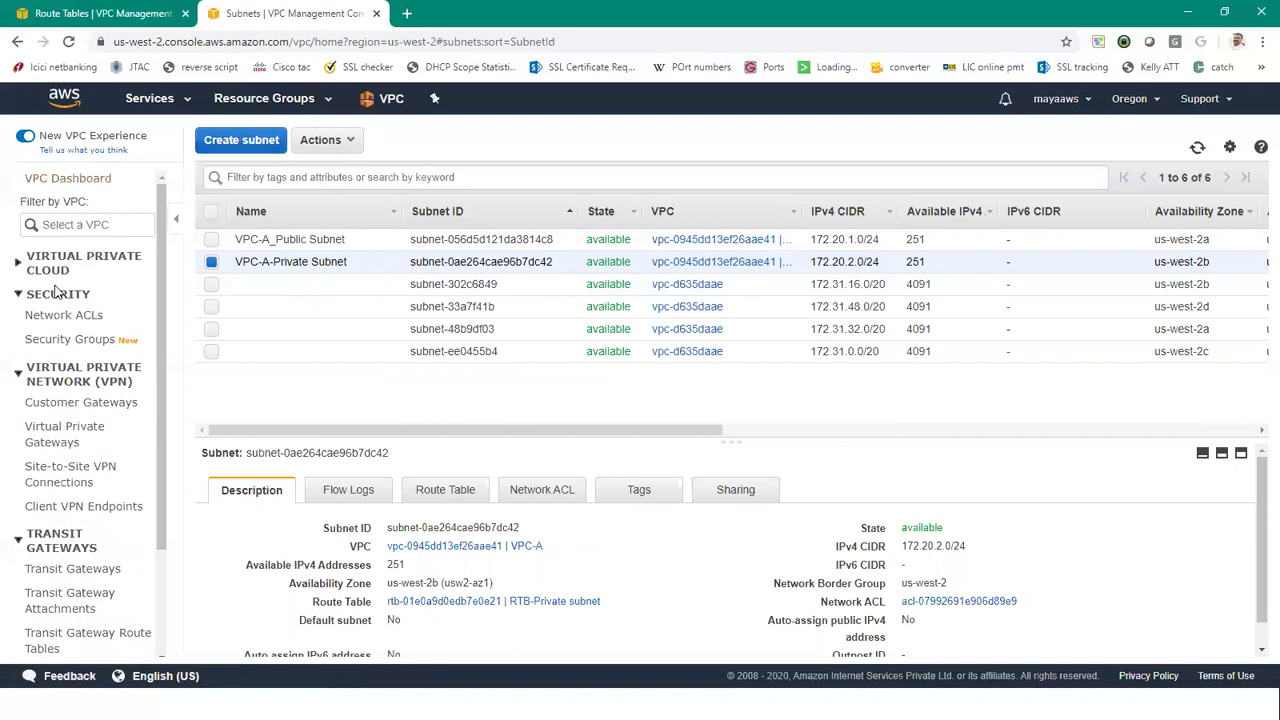
left_click(54, 263)
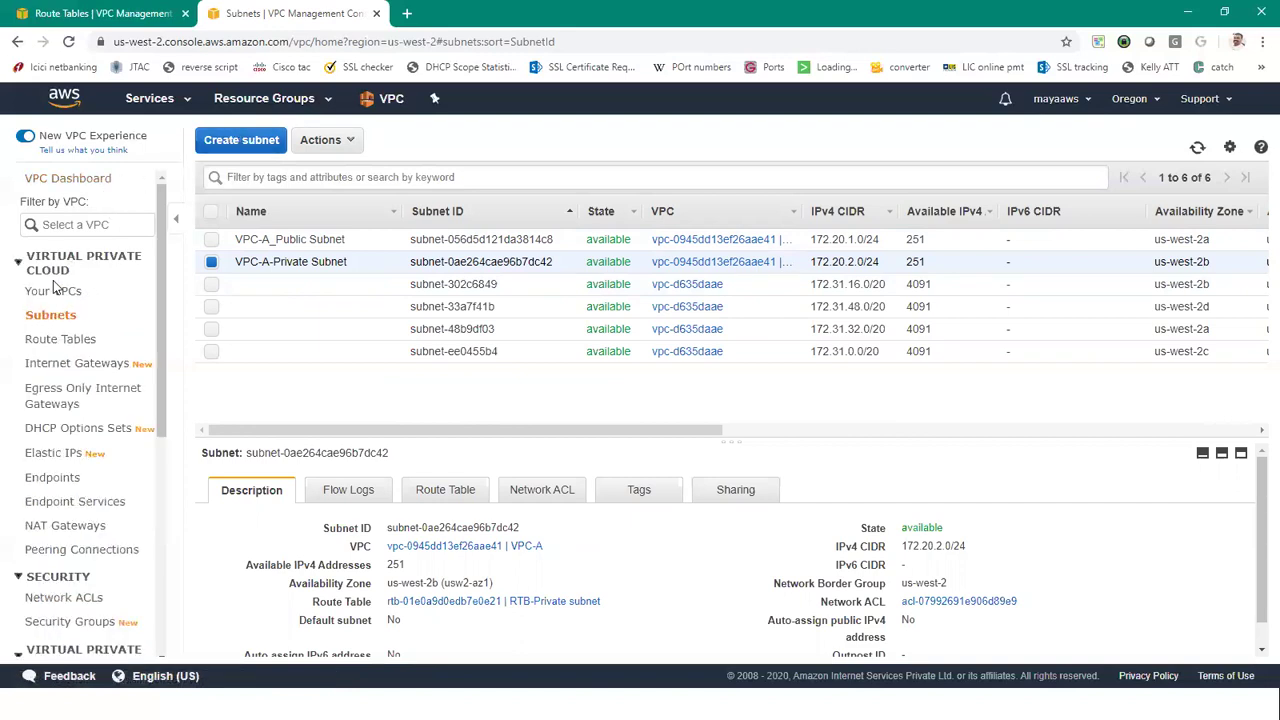
left_click(55, 289)
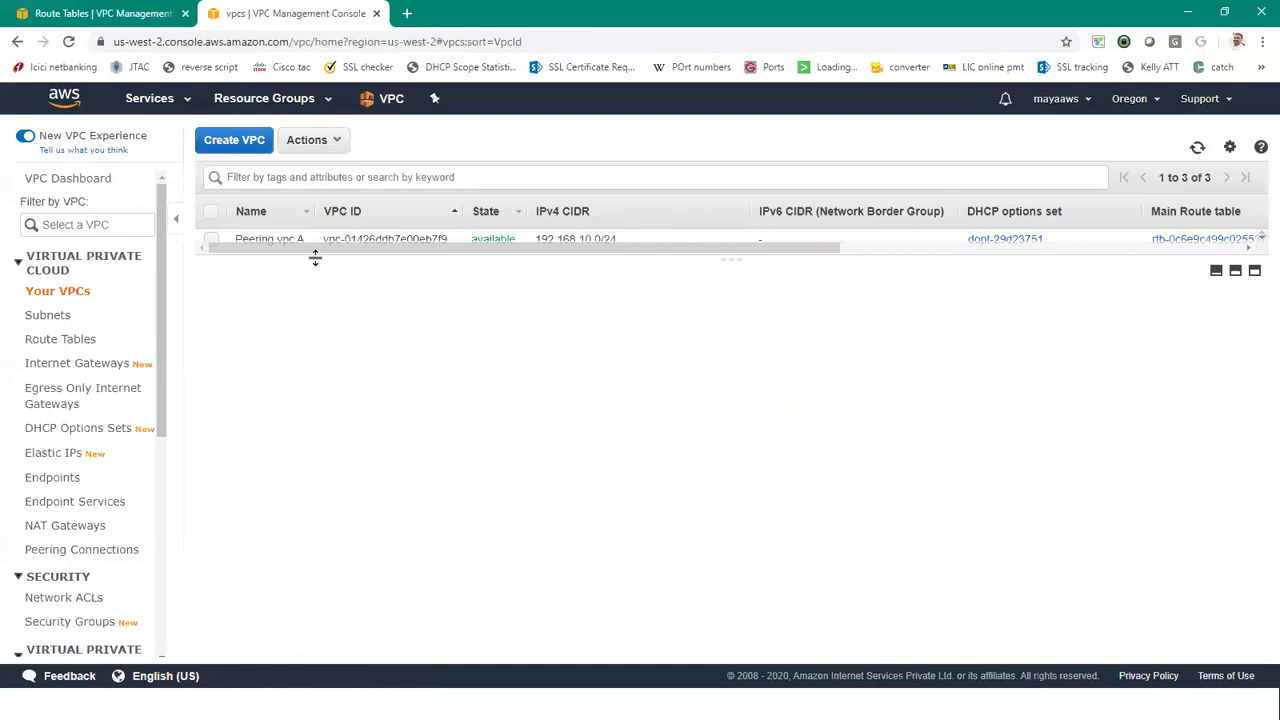
left_click(585, 239)
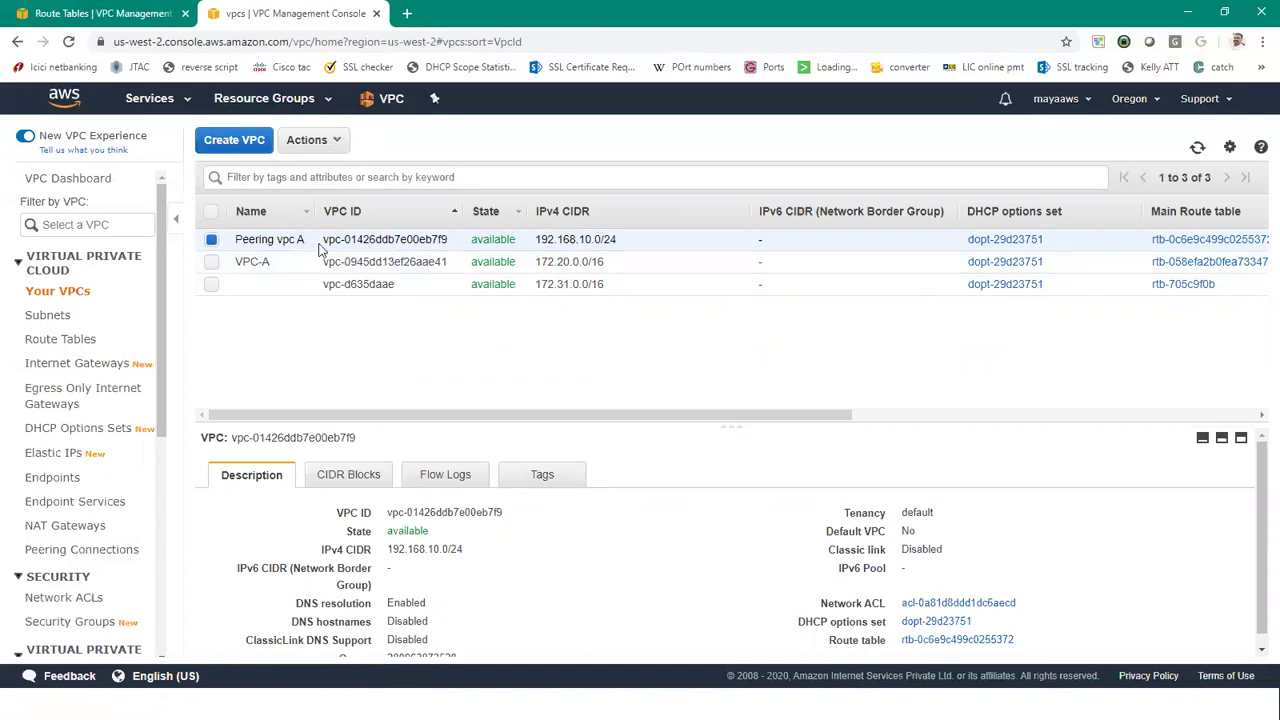
In the Sydney region's VPC peering subnets Route table, add a route with destination 192.168.10.0/24
left_click(140, 20)
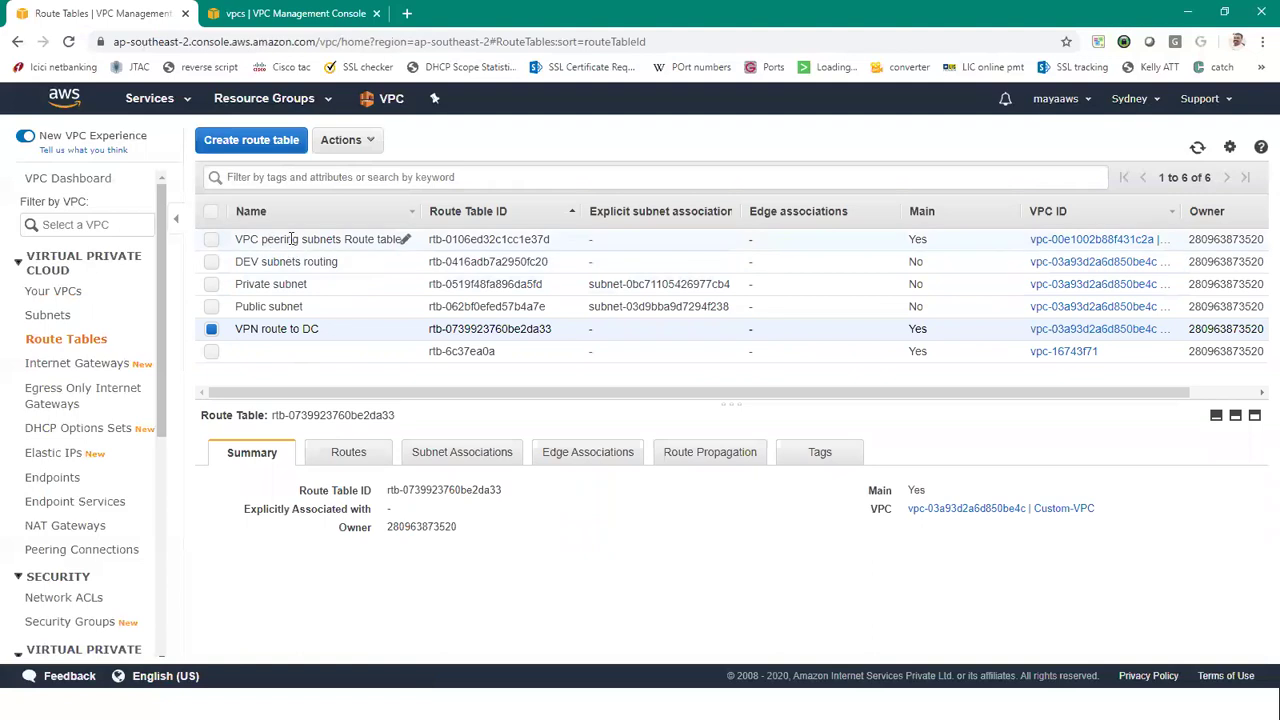
left_click(293, 239)
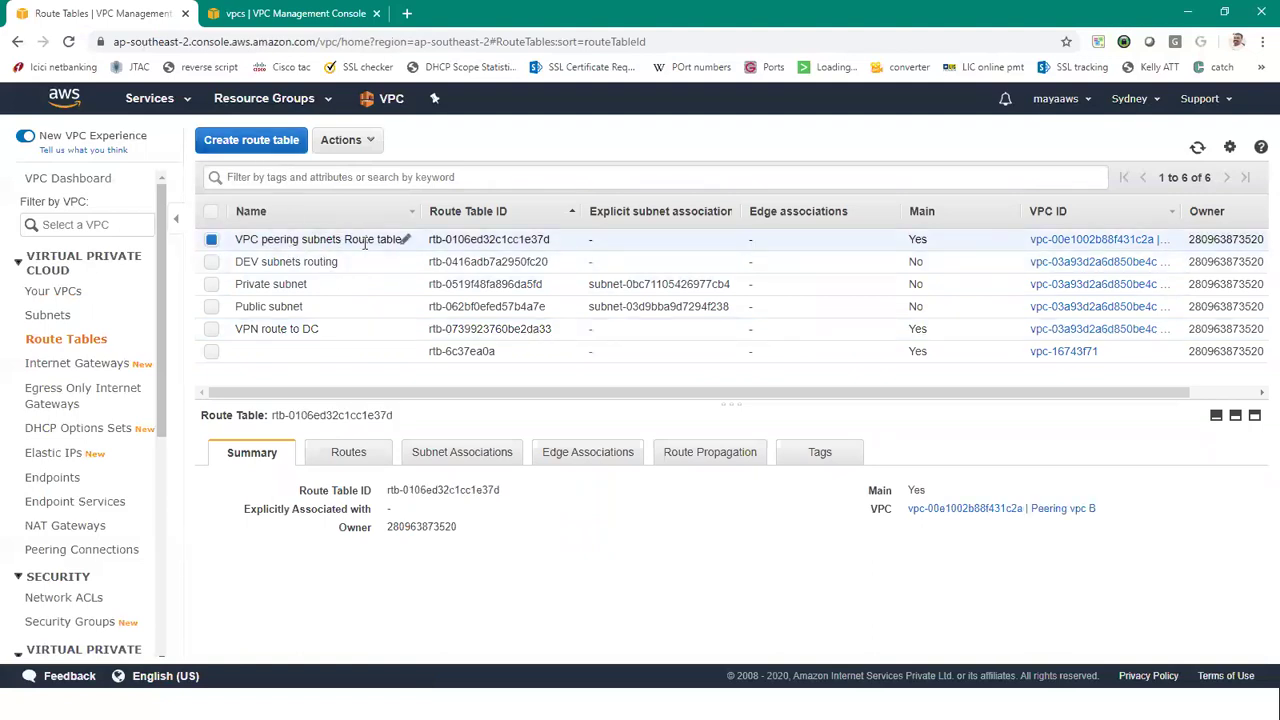
left_click(345, 452)
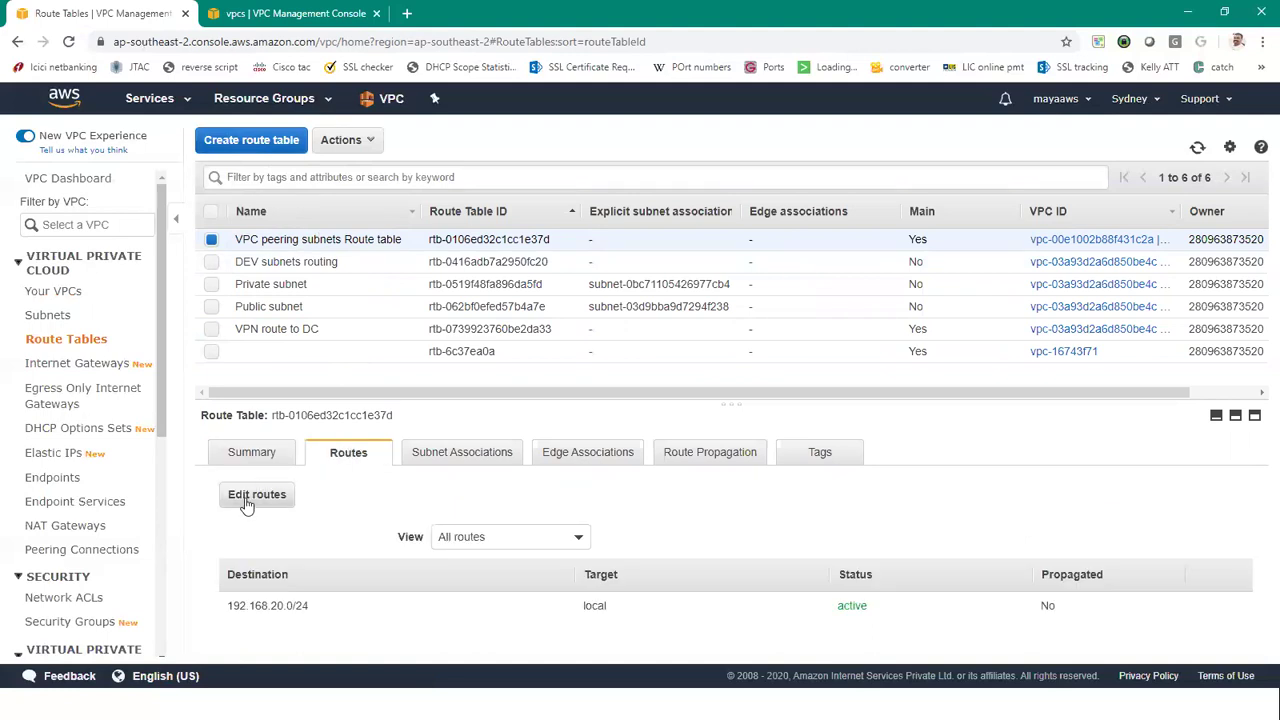
double_click(264, 609)
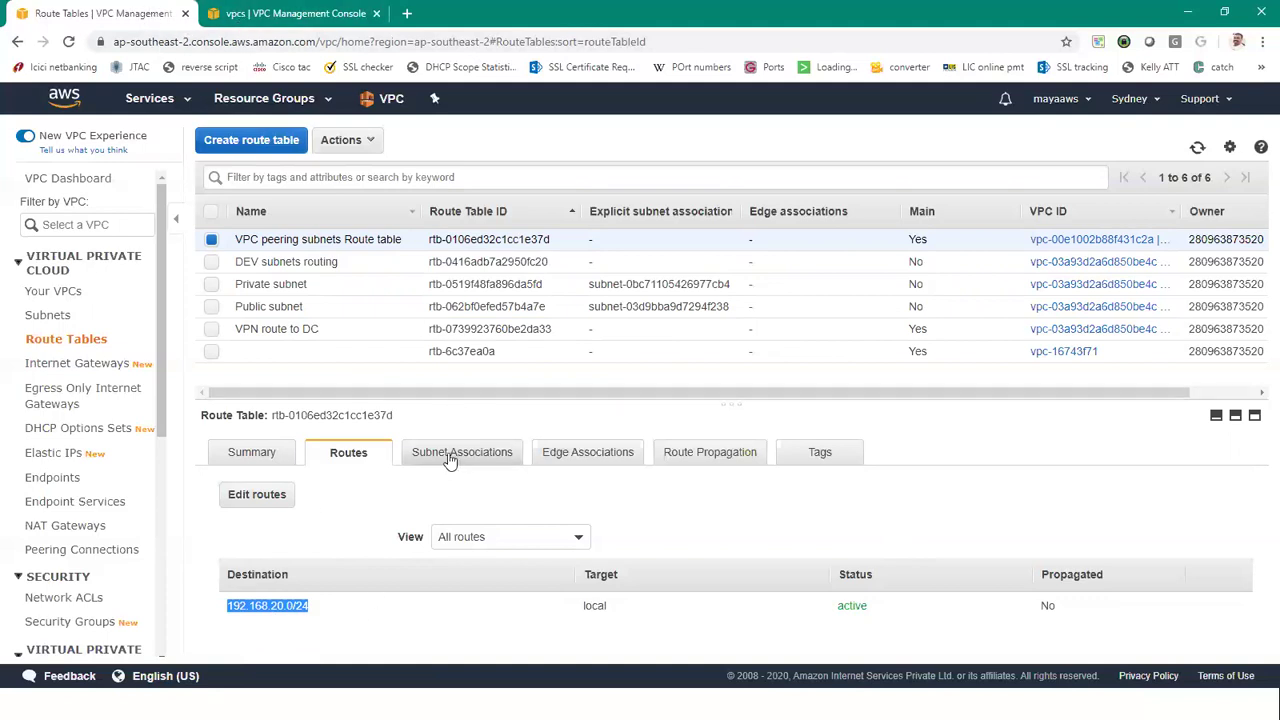
left_click(257, 494)
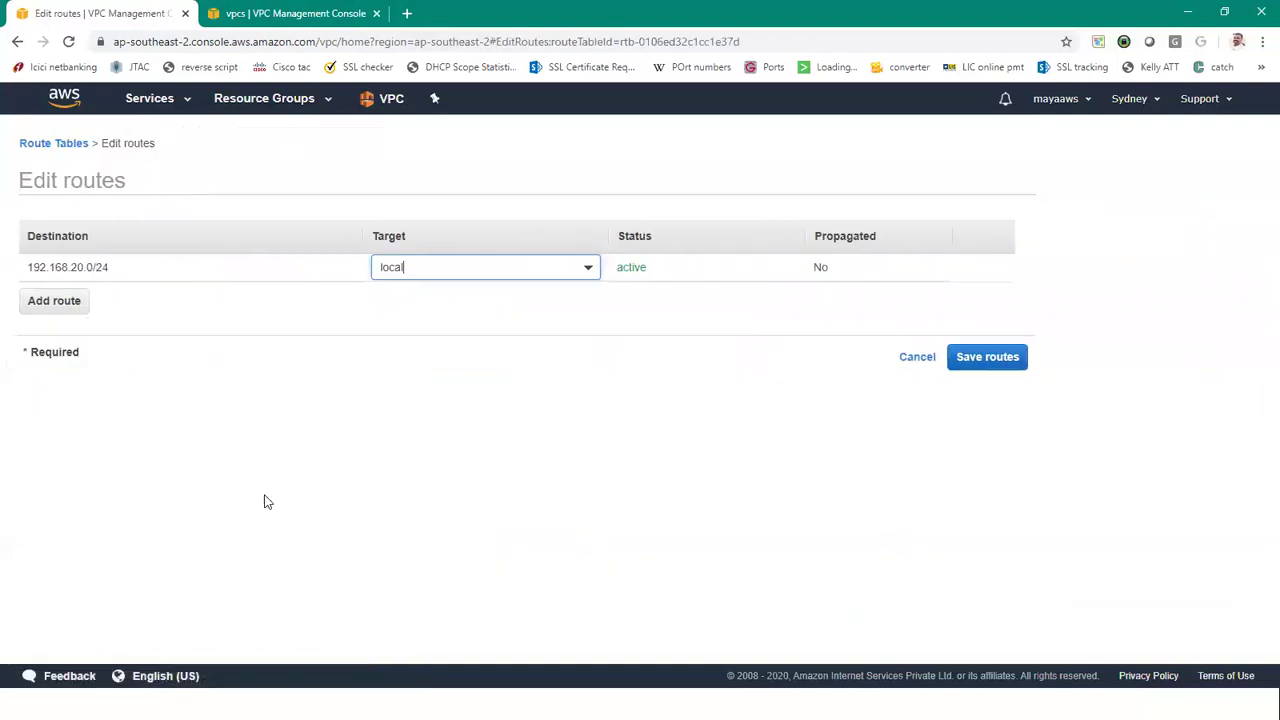
left_click(78, 300)
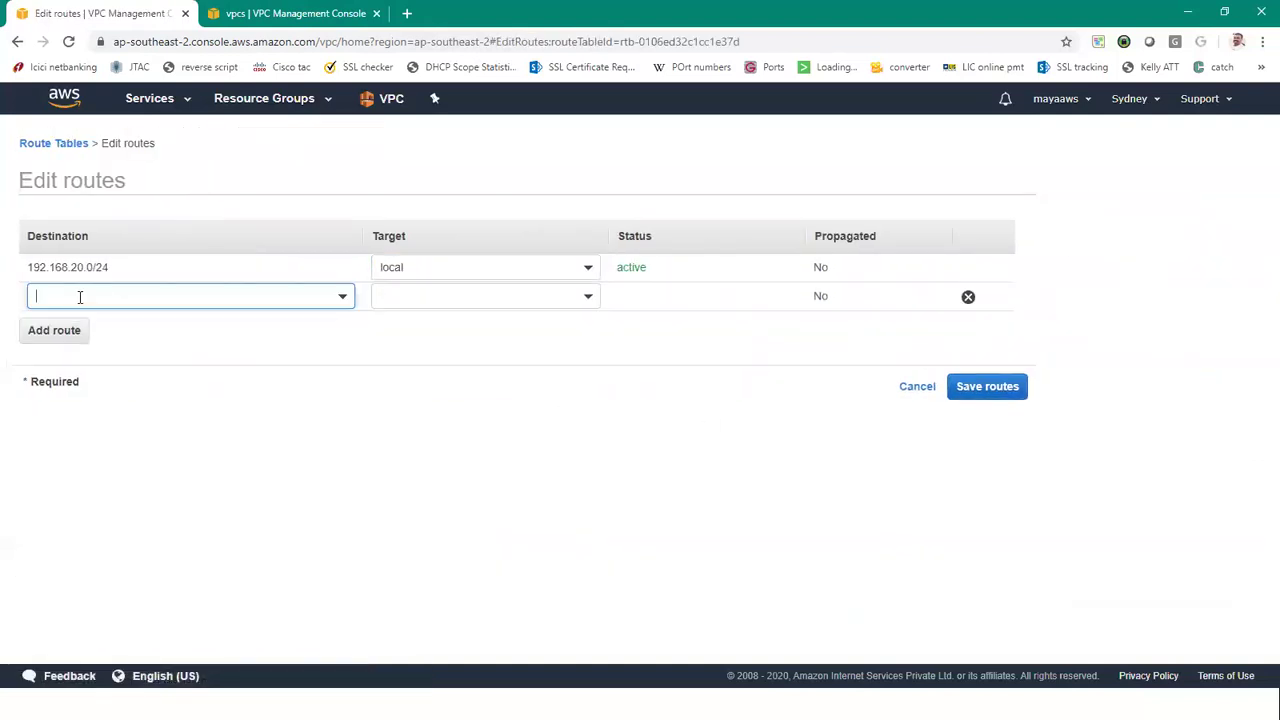
type("192")
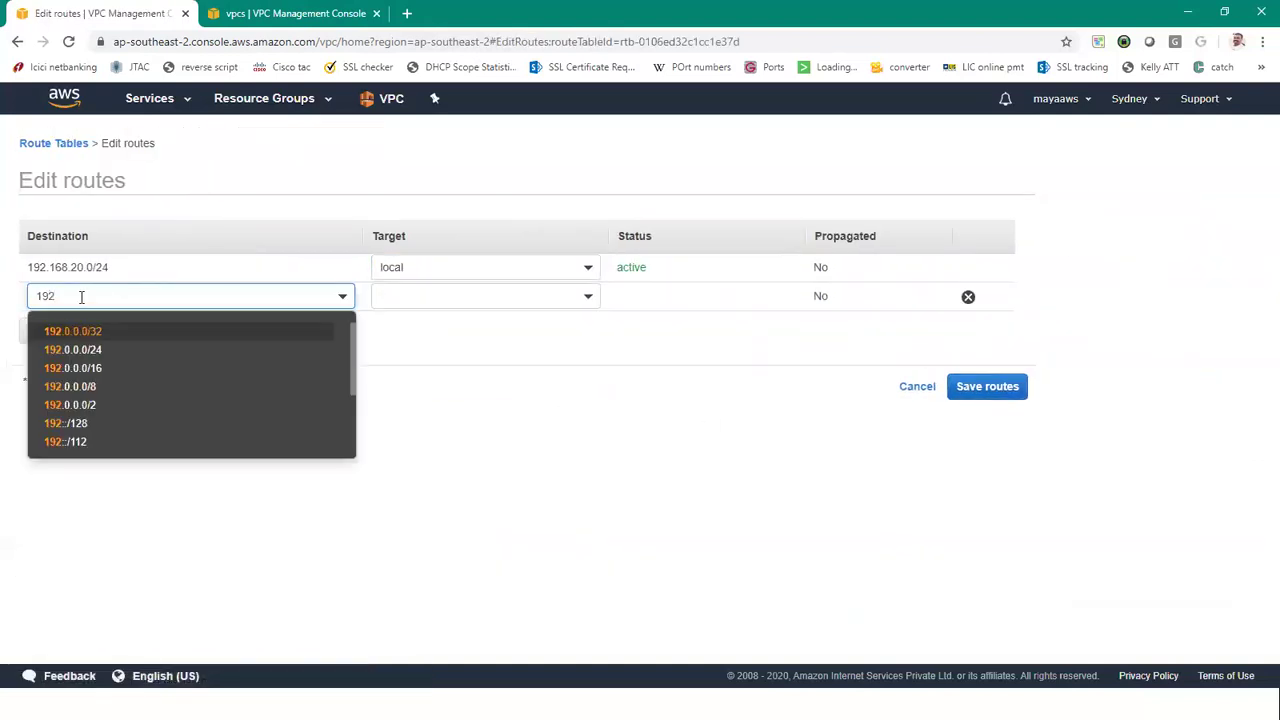
type(".168.10")
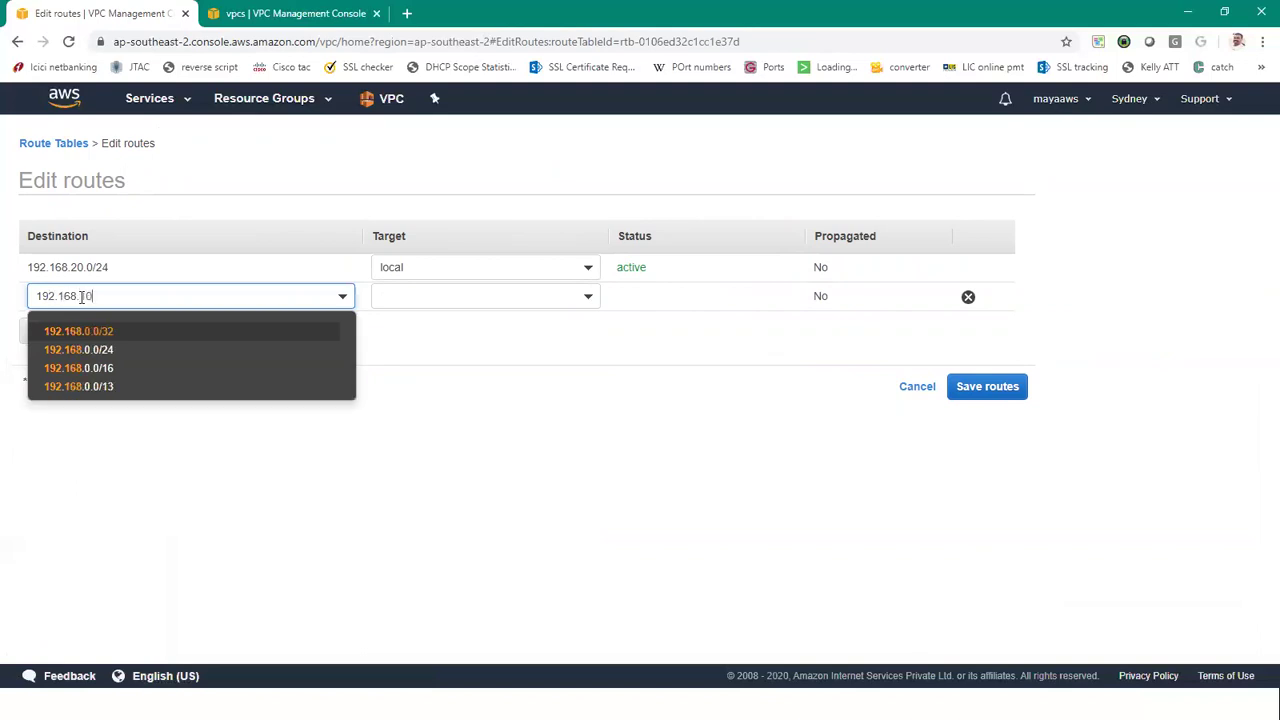
type(".0.")
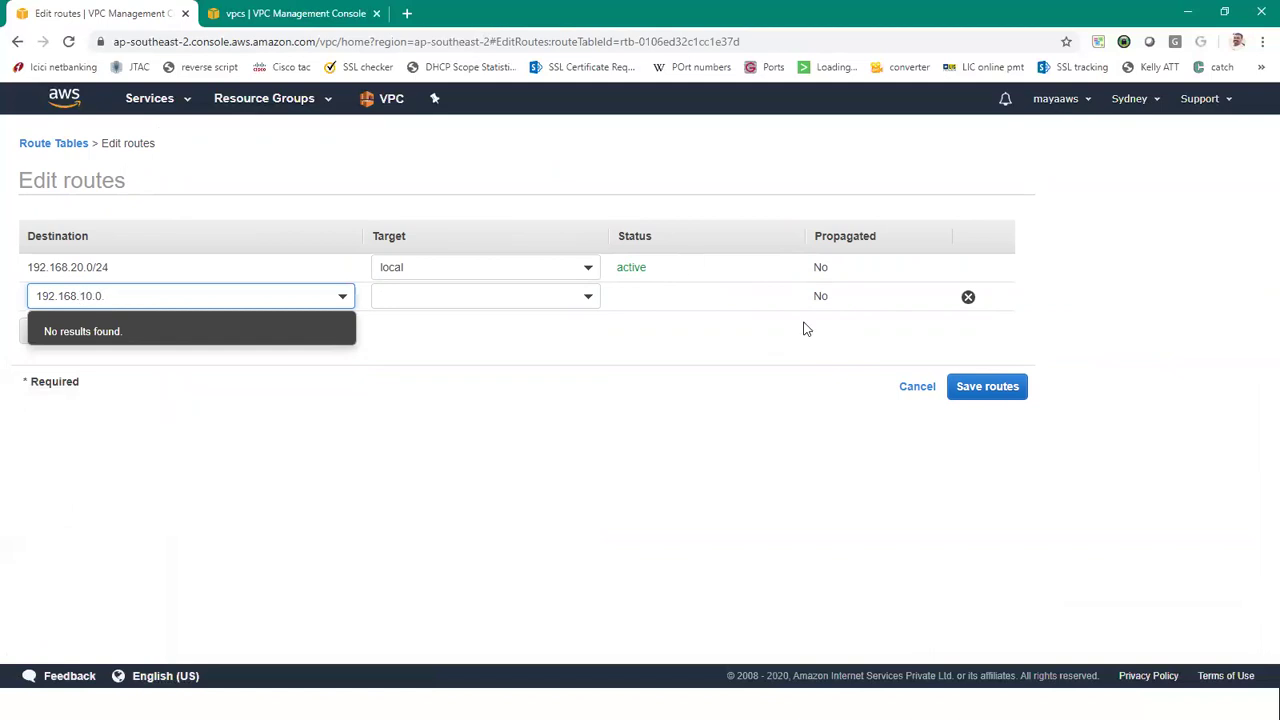
key("BackSpace")
type("/24")
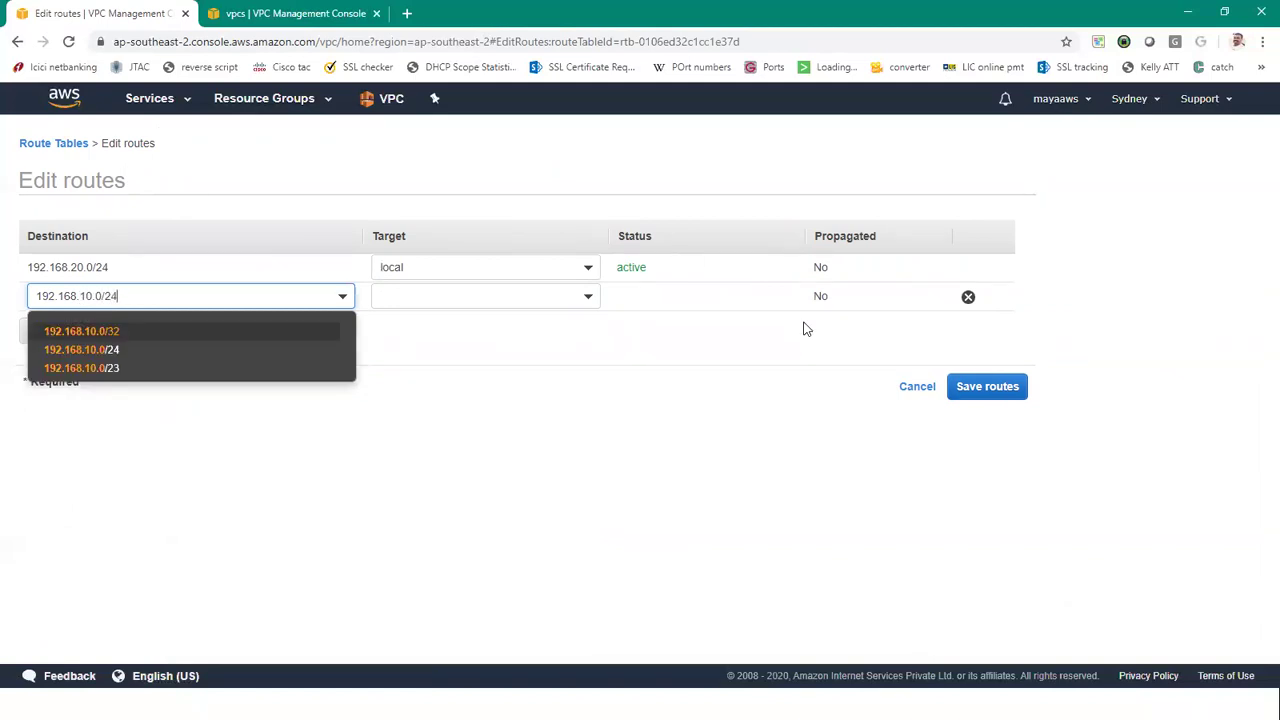
Target the 192.168.10.0/24 route to peering connection pcx-0d45f706ce05db2ee and save the routes
left_click(428, 293)
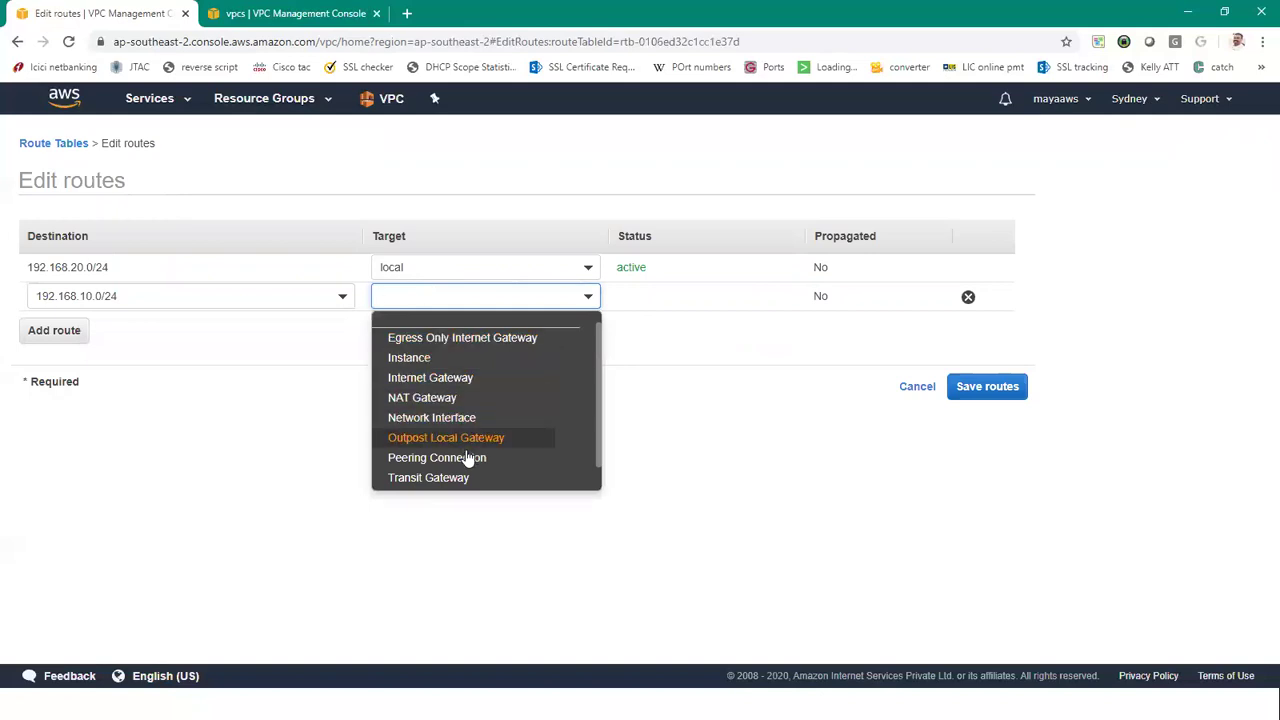
scroll(468, 458, "down", 1)
left_click(432, 440)
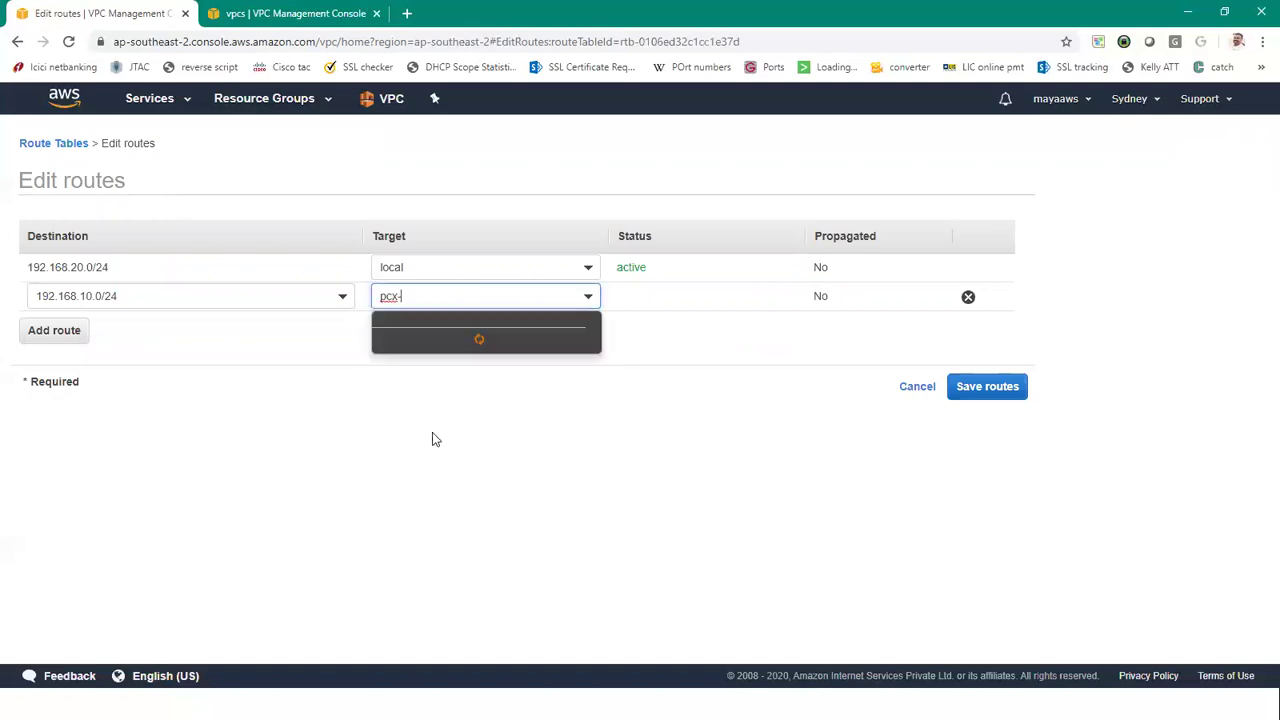
left_click(440, 341)
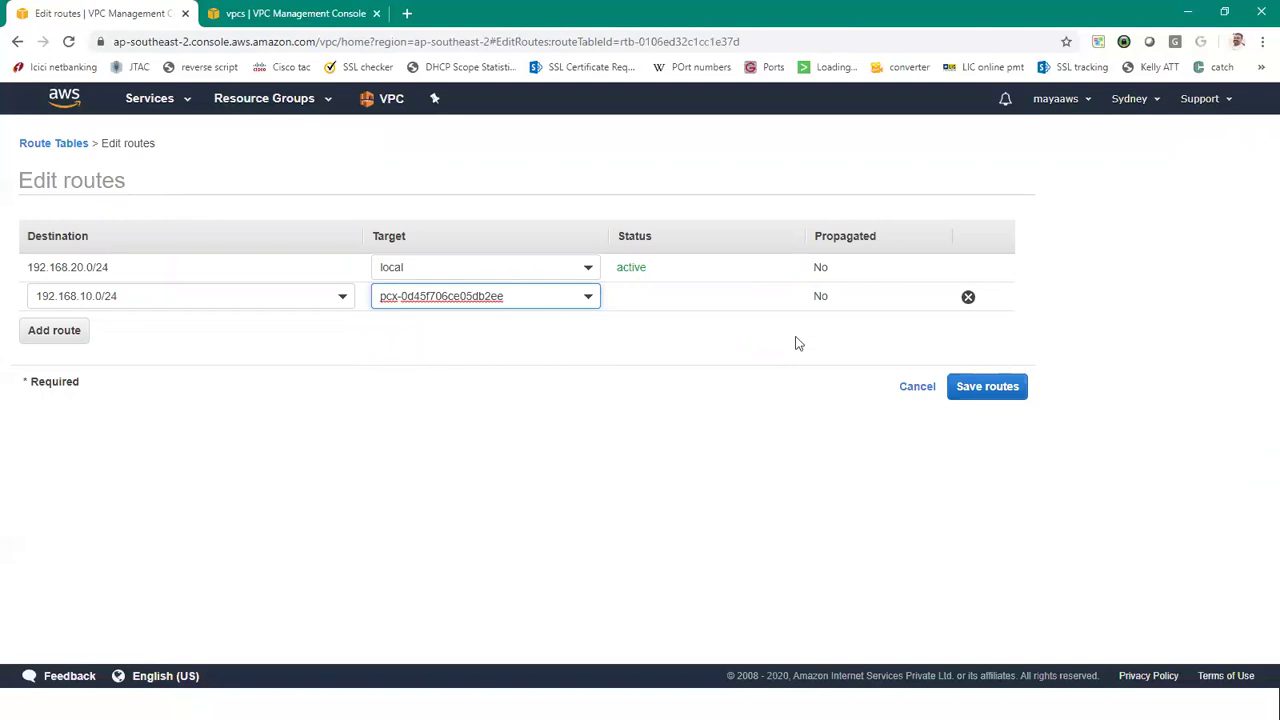
left_click(980, 392)
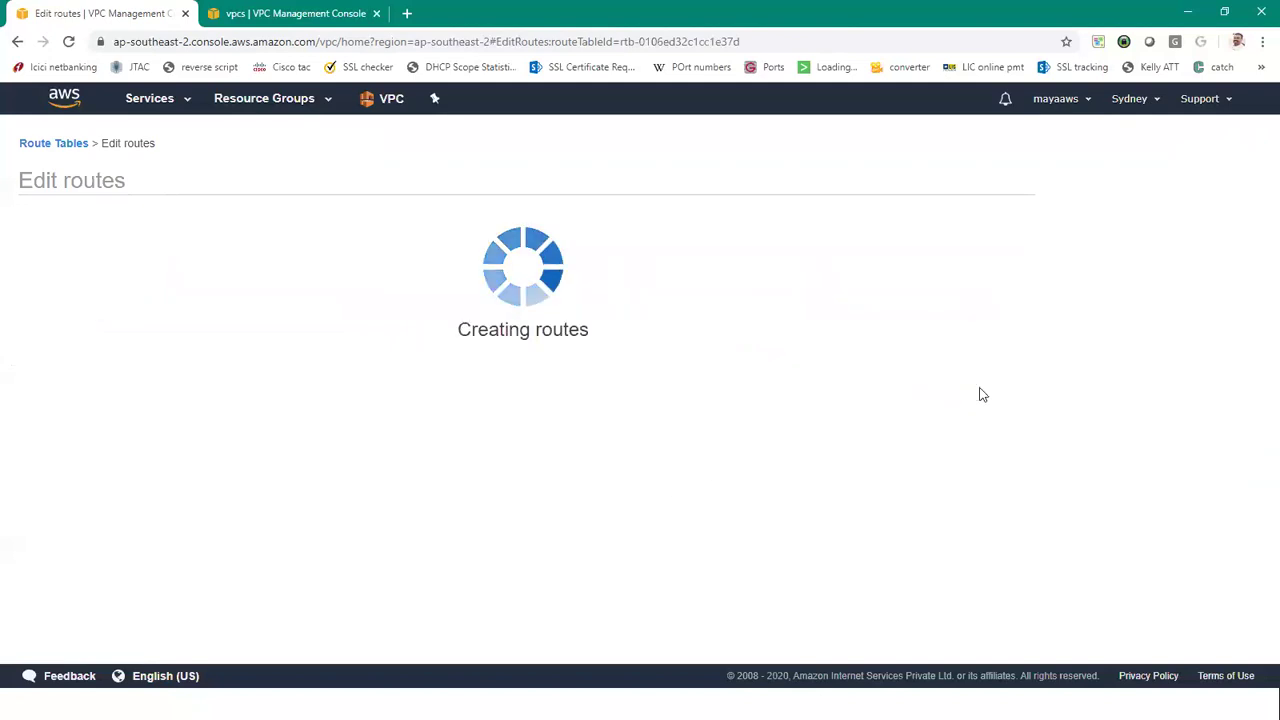
left_click(737, 286)
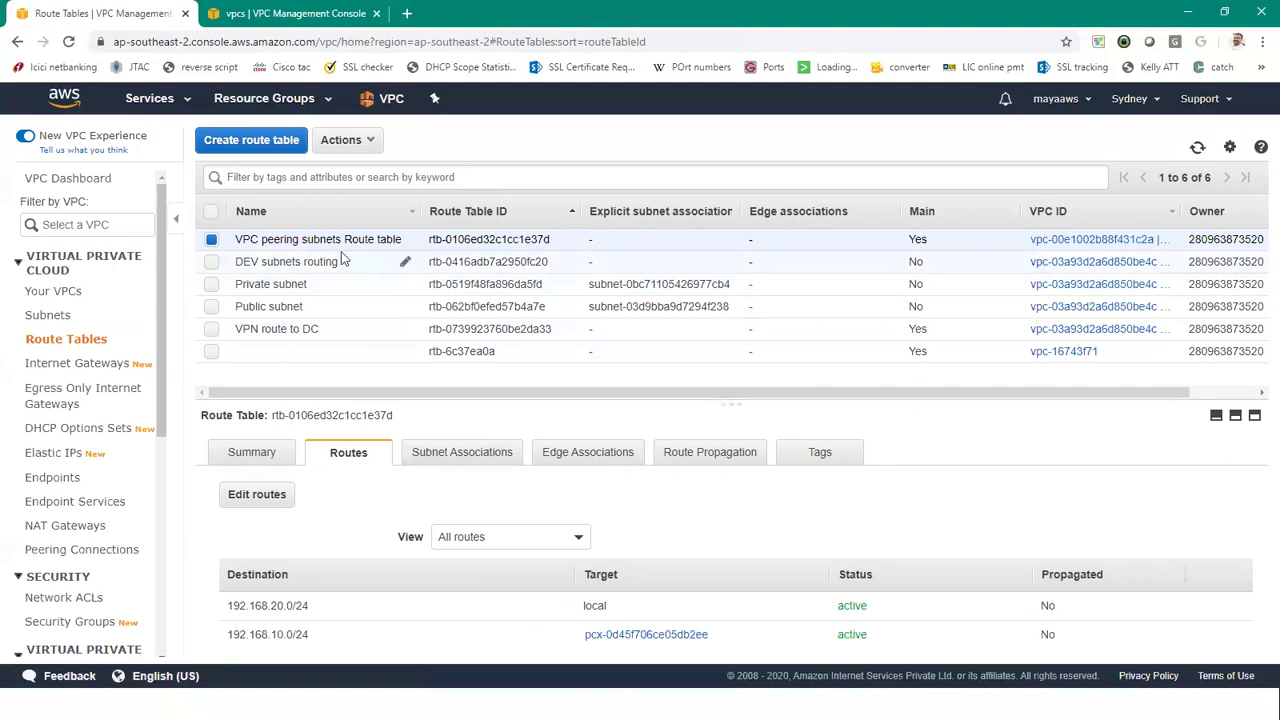
Check the exercise's NAT instance item, and in the DEV subnets routing table add a route with destination 0.0.0.0/0
key("alt+Tab")
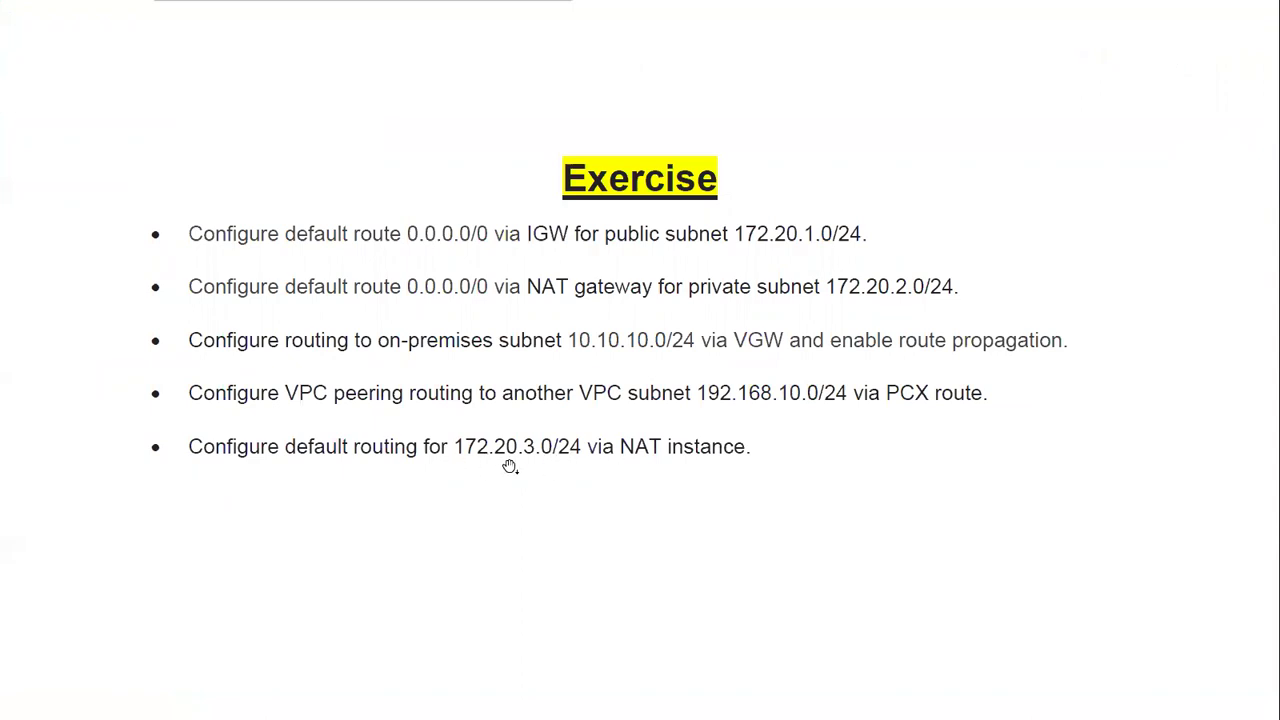
key("alt+Tab")
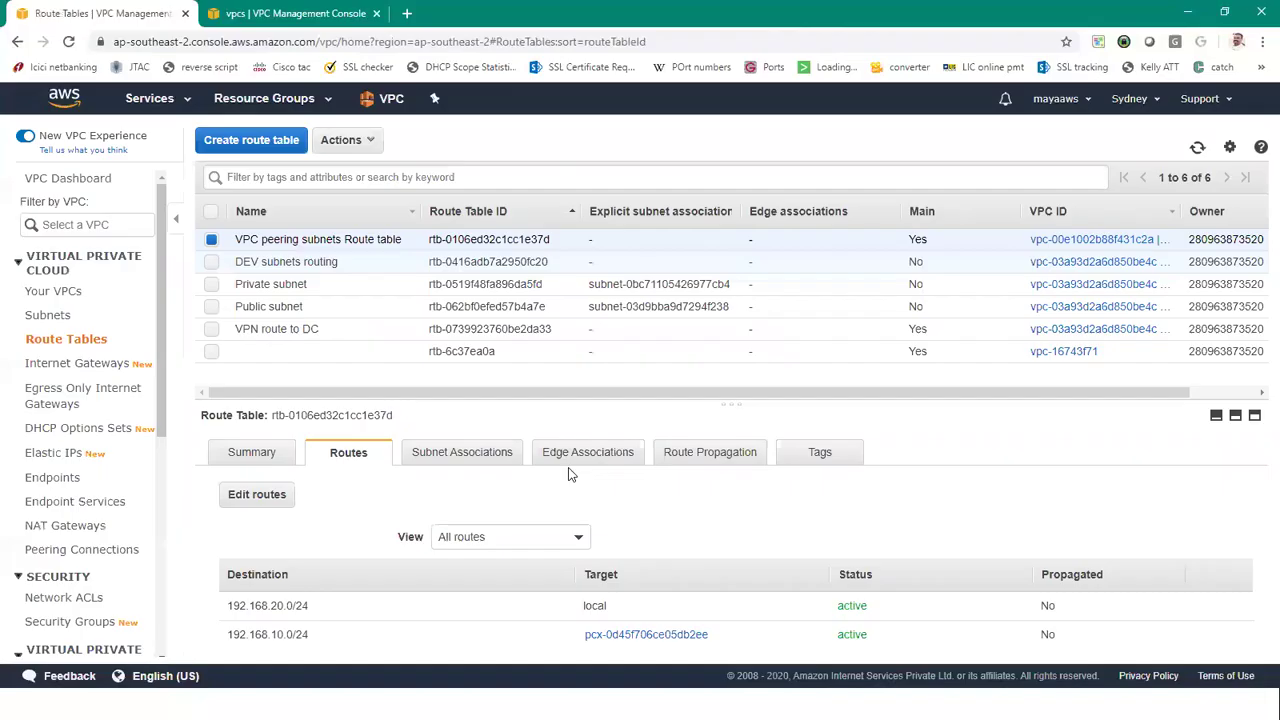
left_click(278, 263)
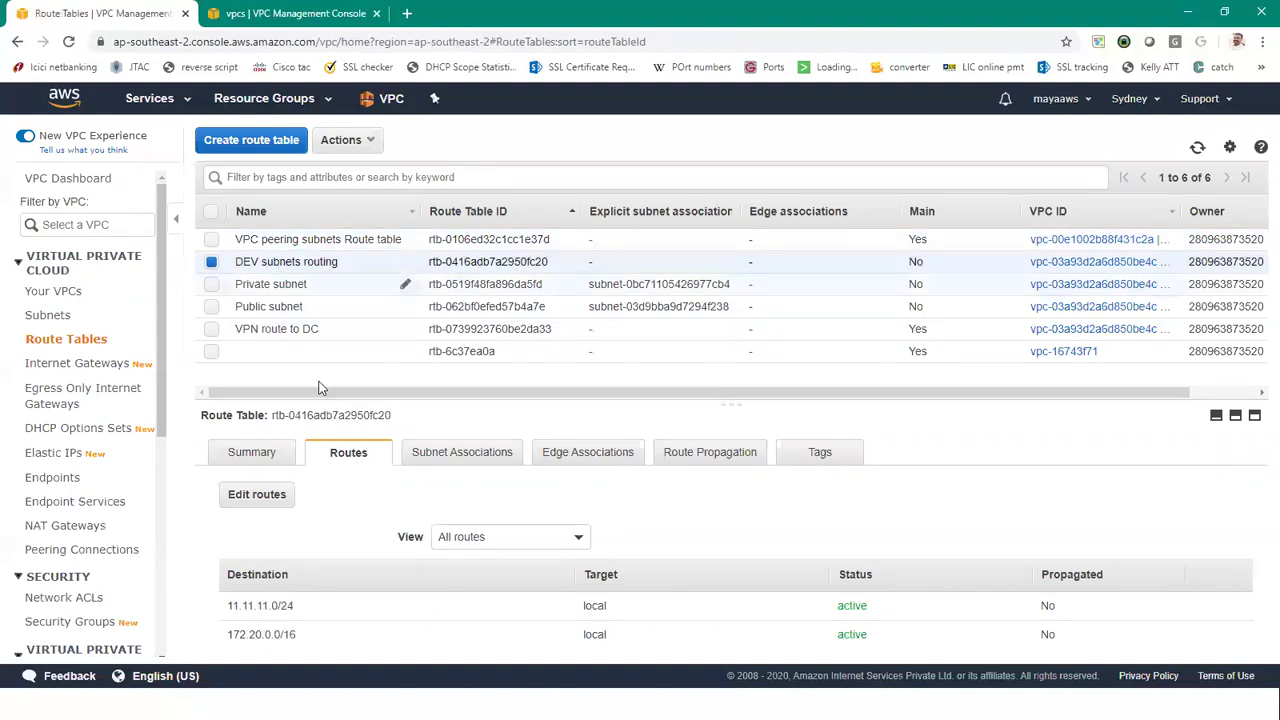
left_click(257, 496)
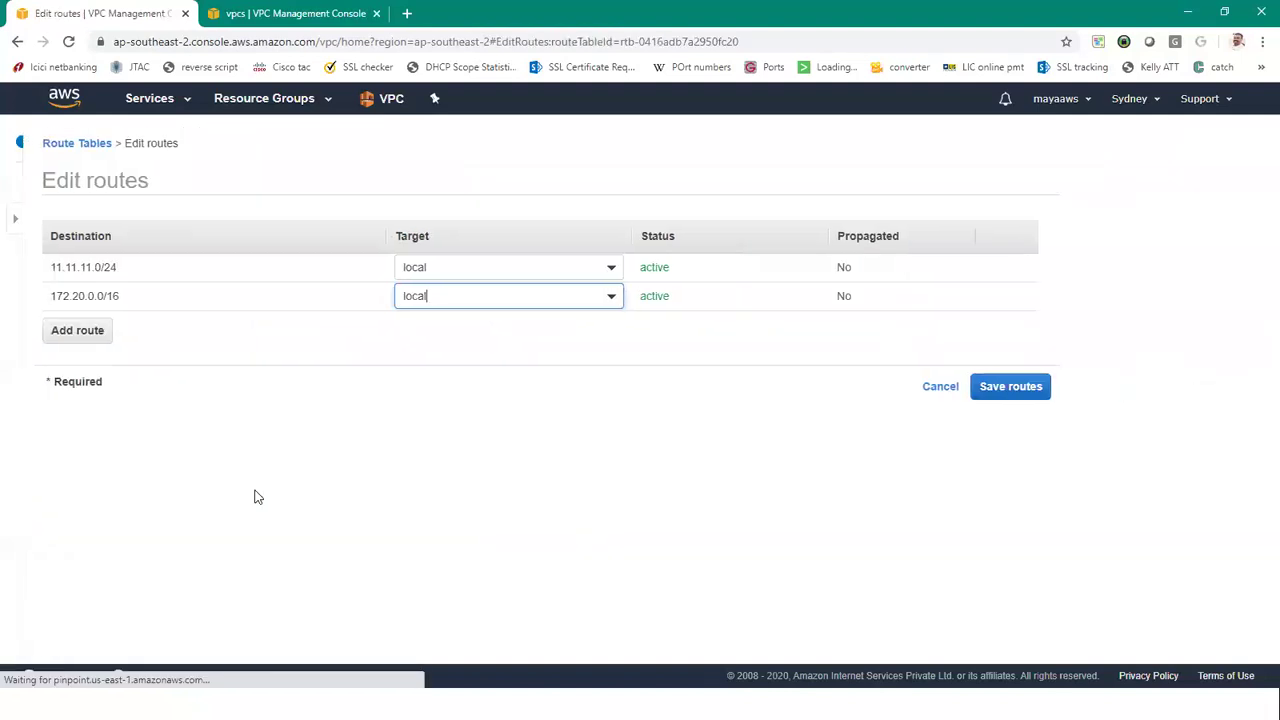
left_click(45, 333)
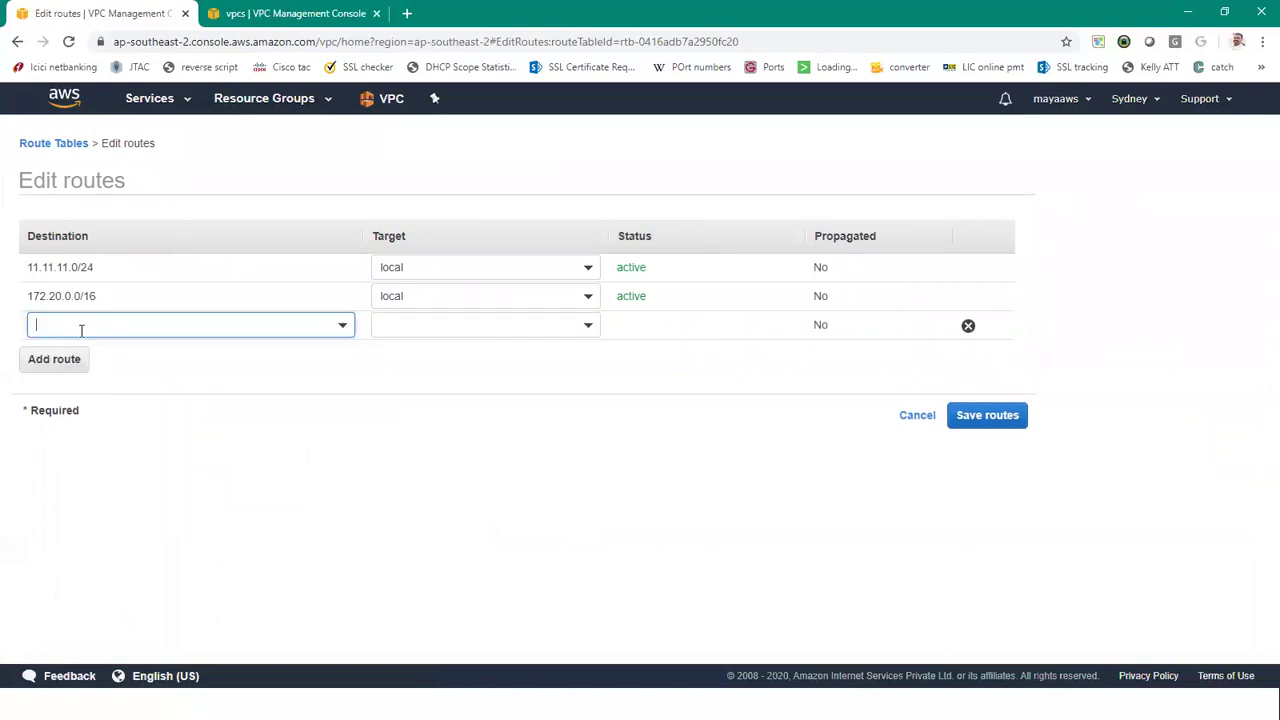
left_click(85, 324)
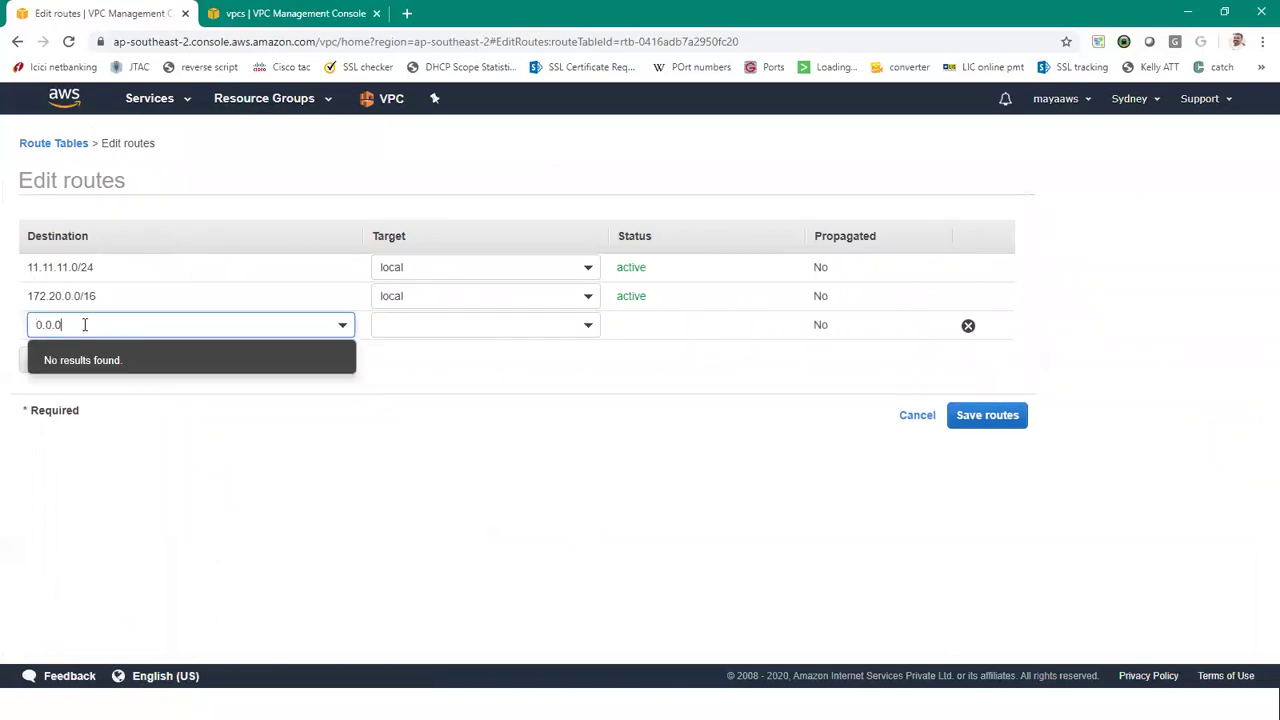
type("0.0.0.0")
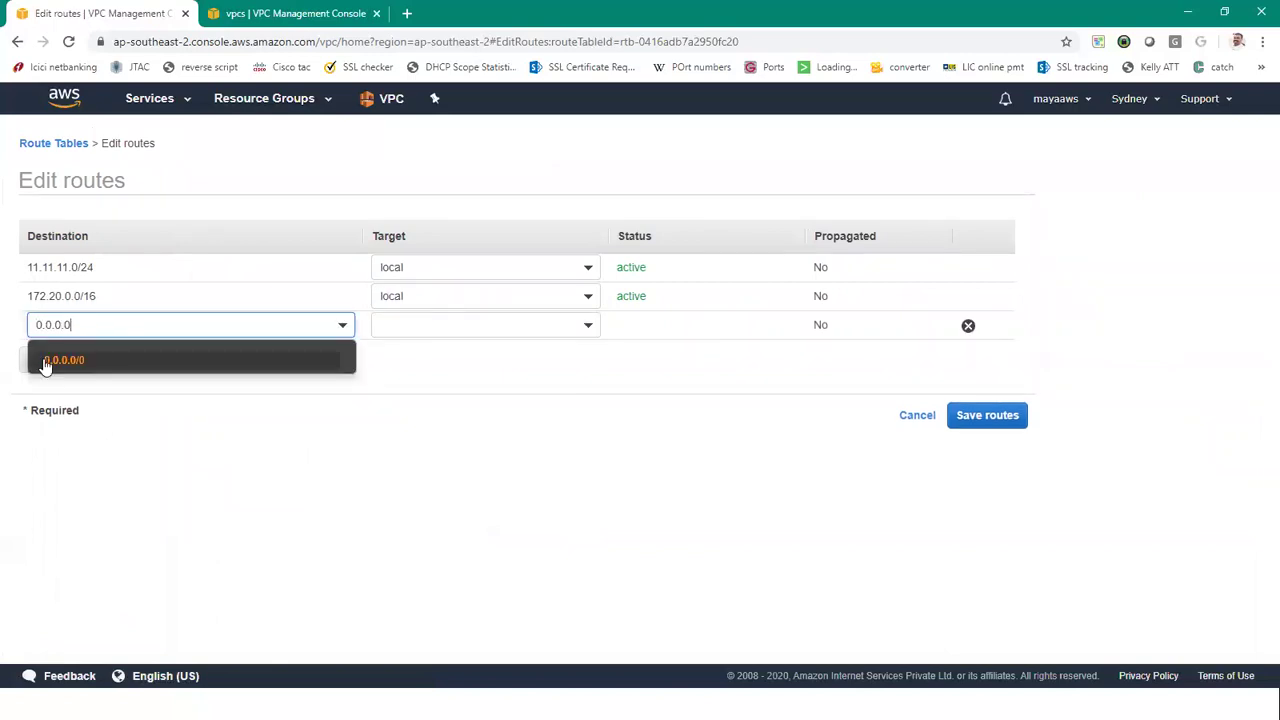
left_click(63, 362)
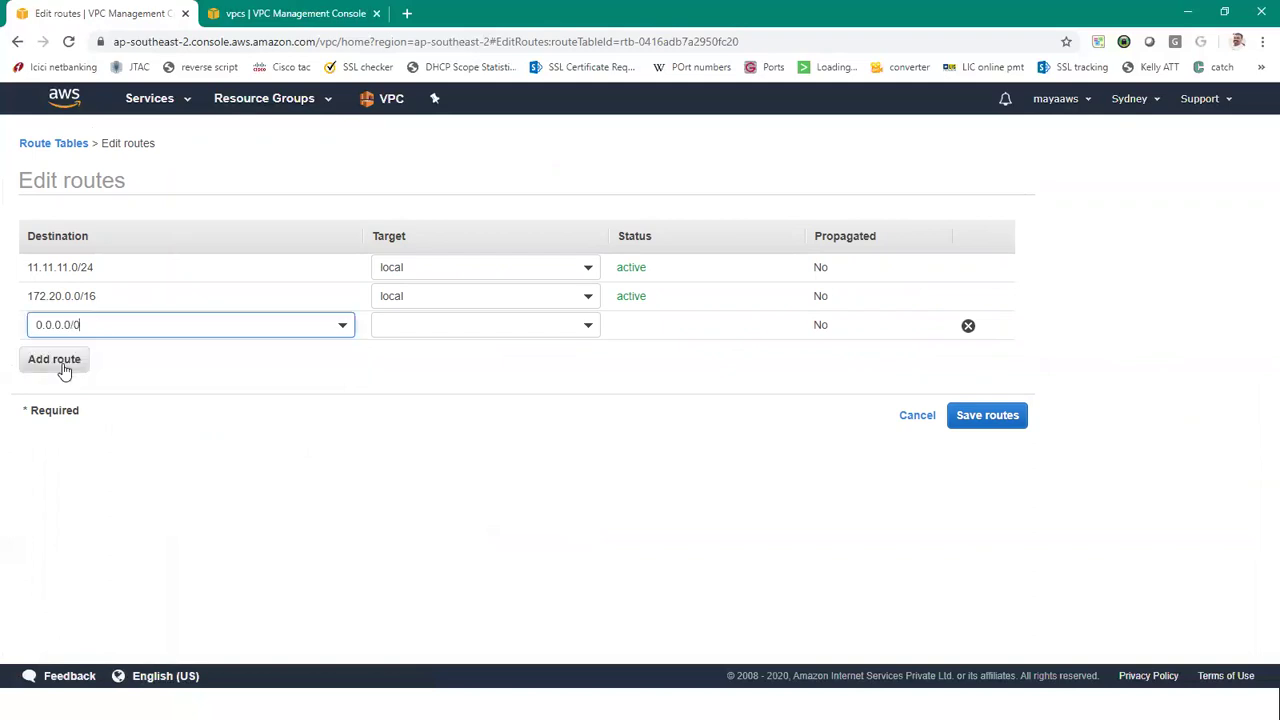
Target the 0.0.0.0/0 route to instance i-0a78ae934fad88b28 and save the routes
left_click(445, 325)
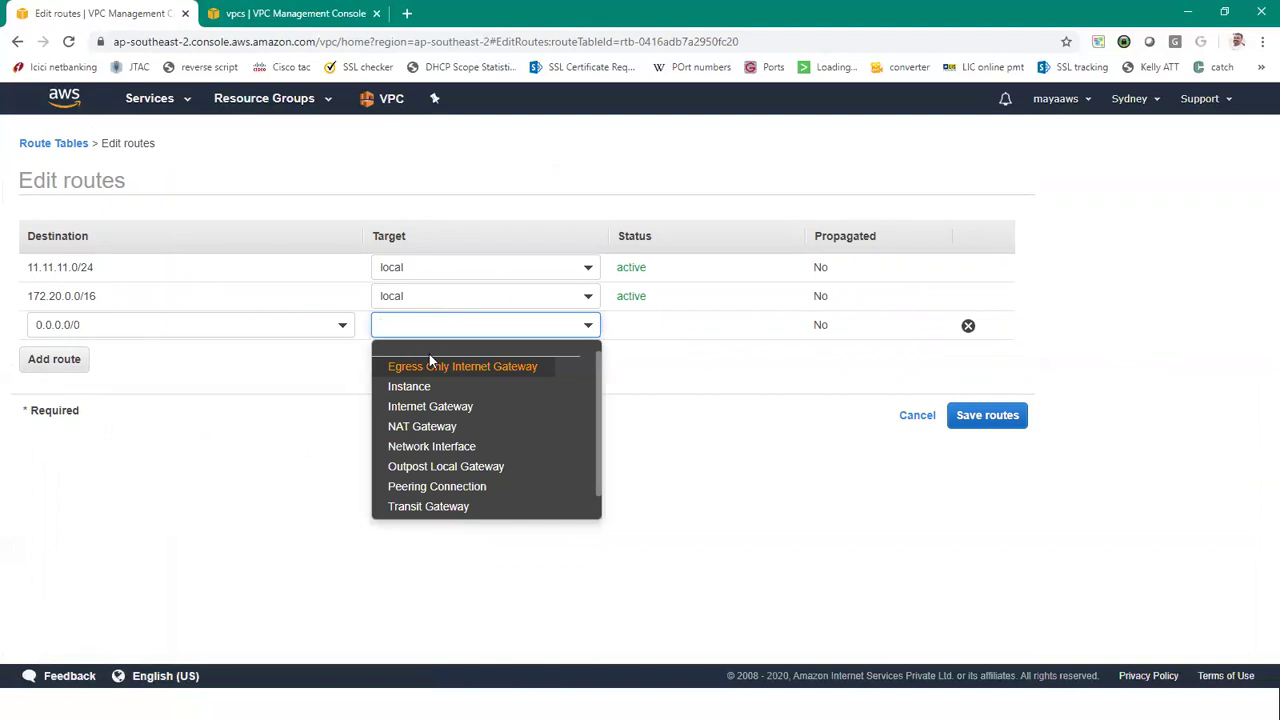
left_click(413, 386)
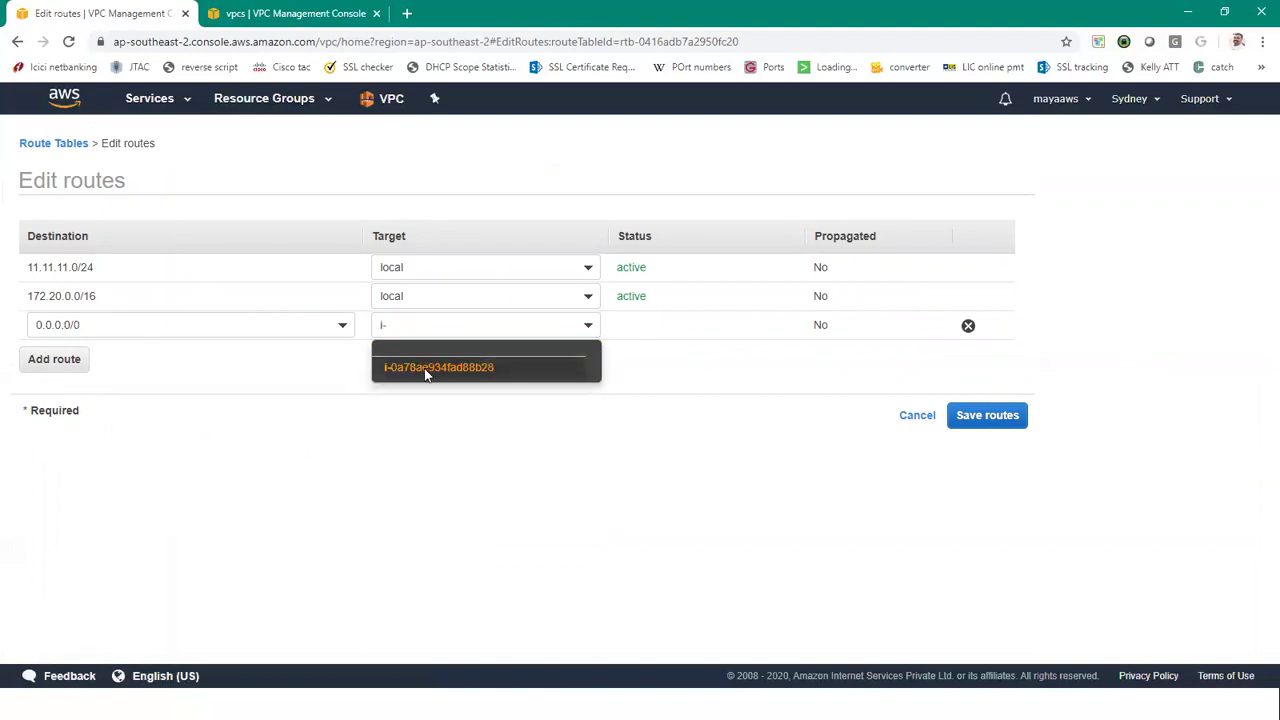
left_click(424, 368)
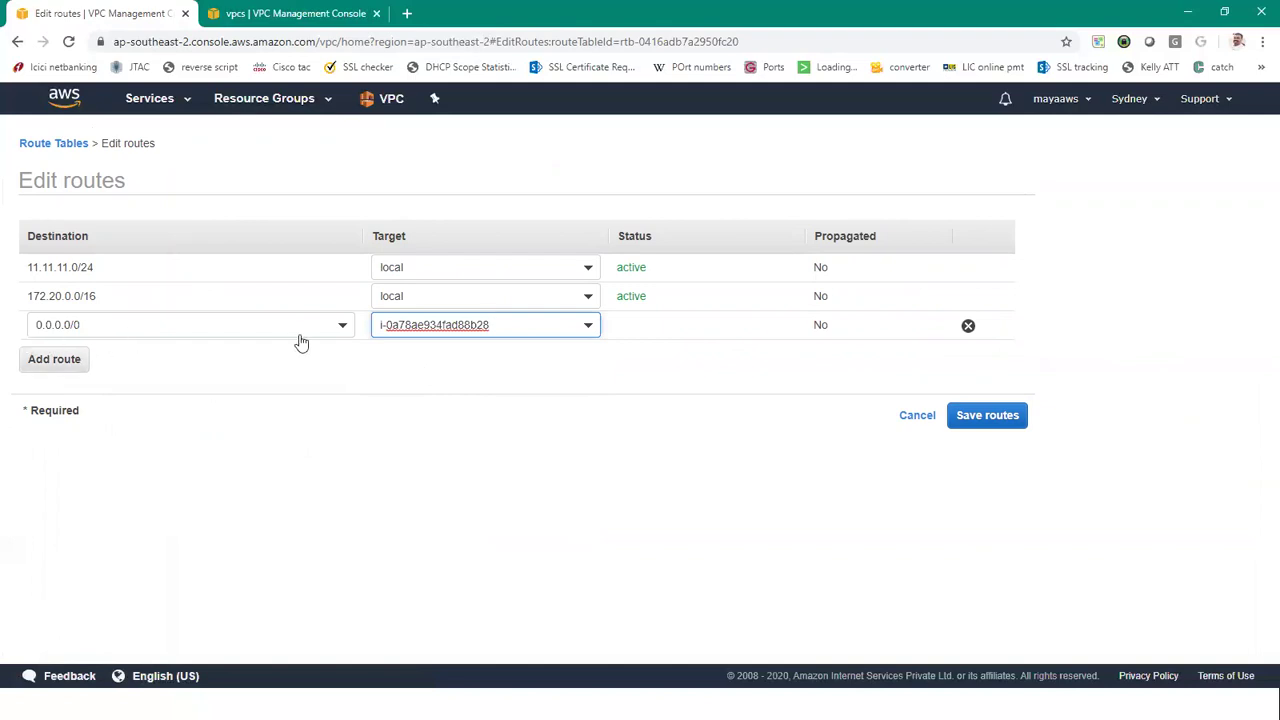
left_click(975, 420)
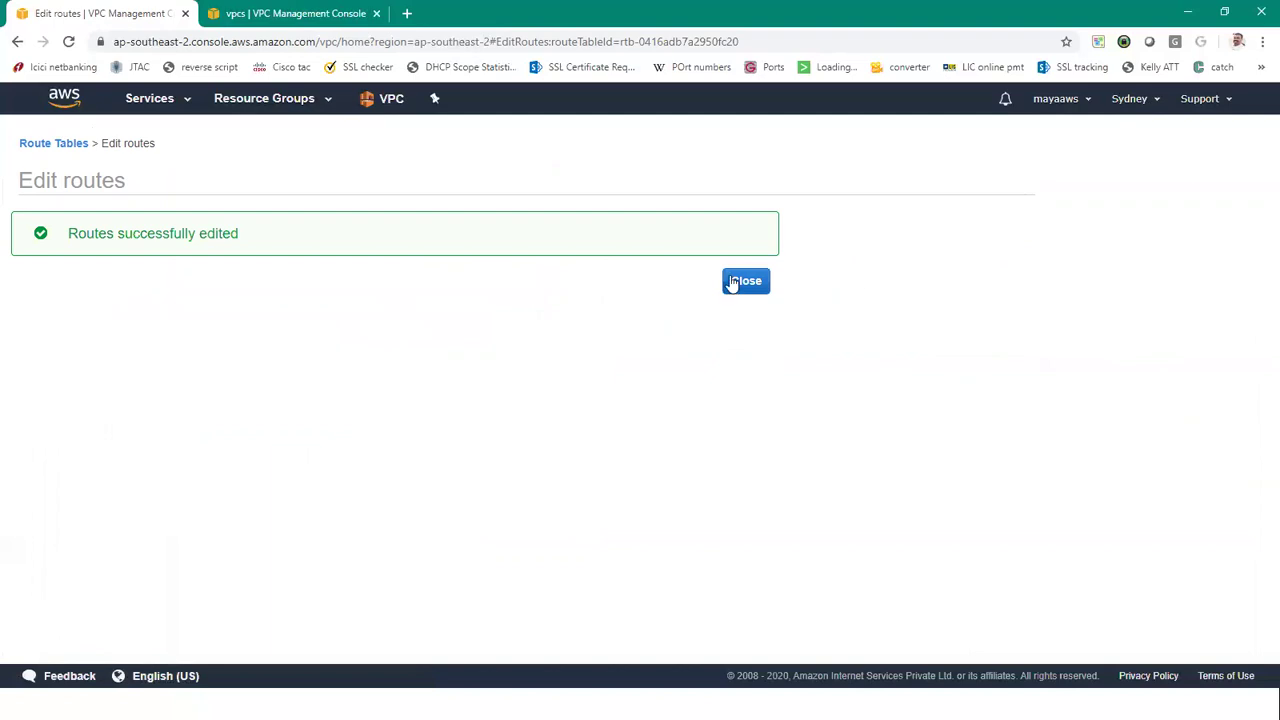
left_click(739, 281)
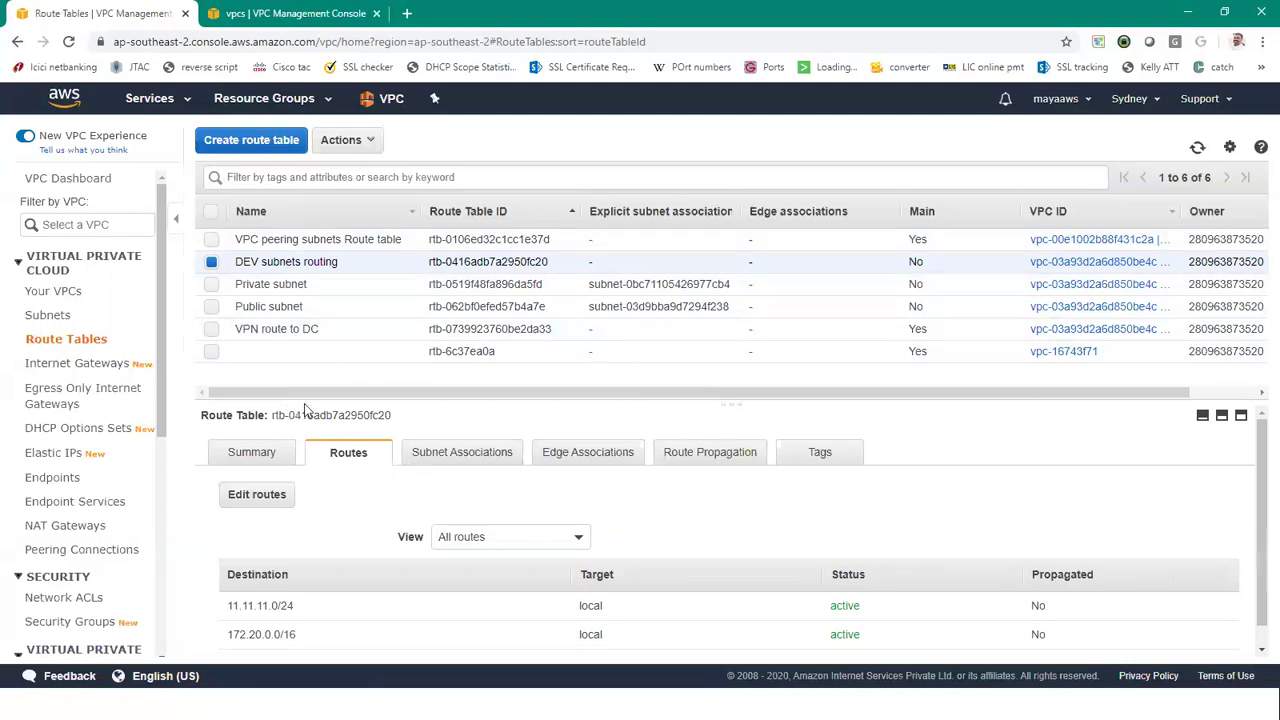
left_click(308, 239)
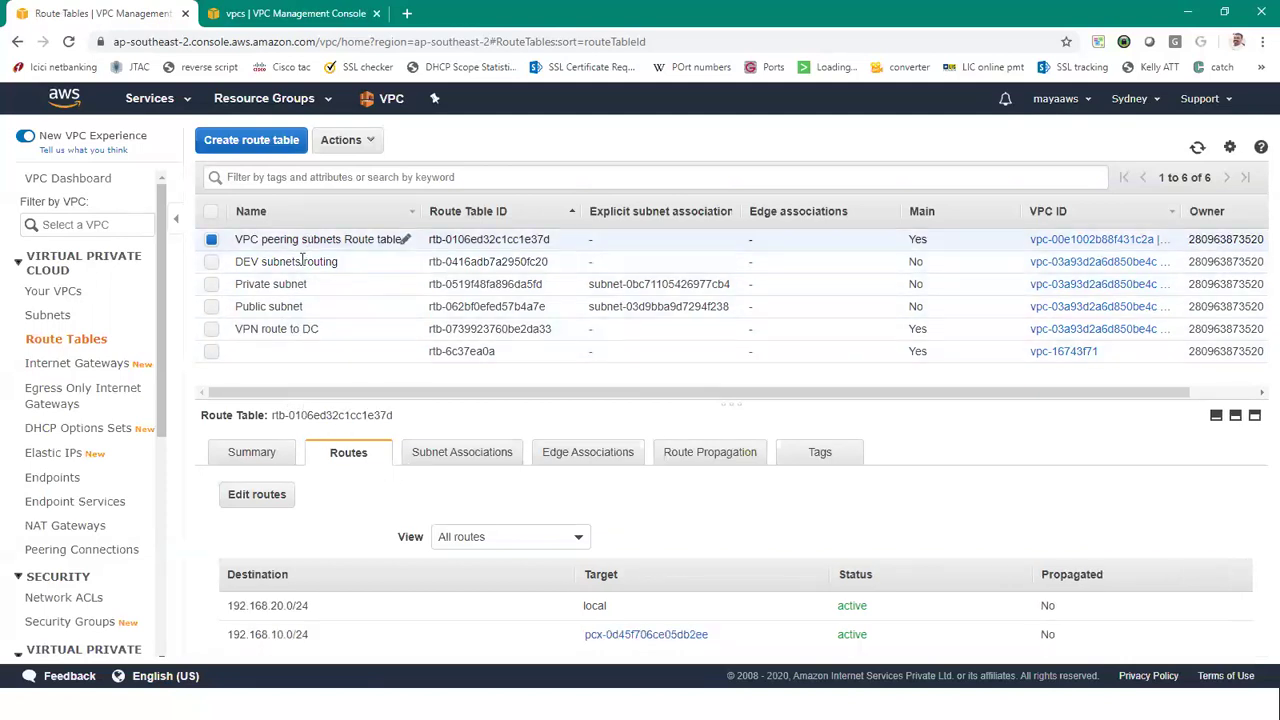